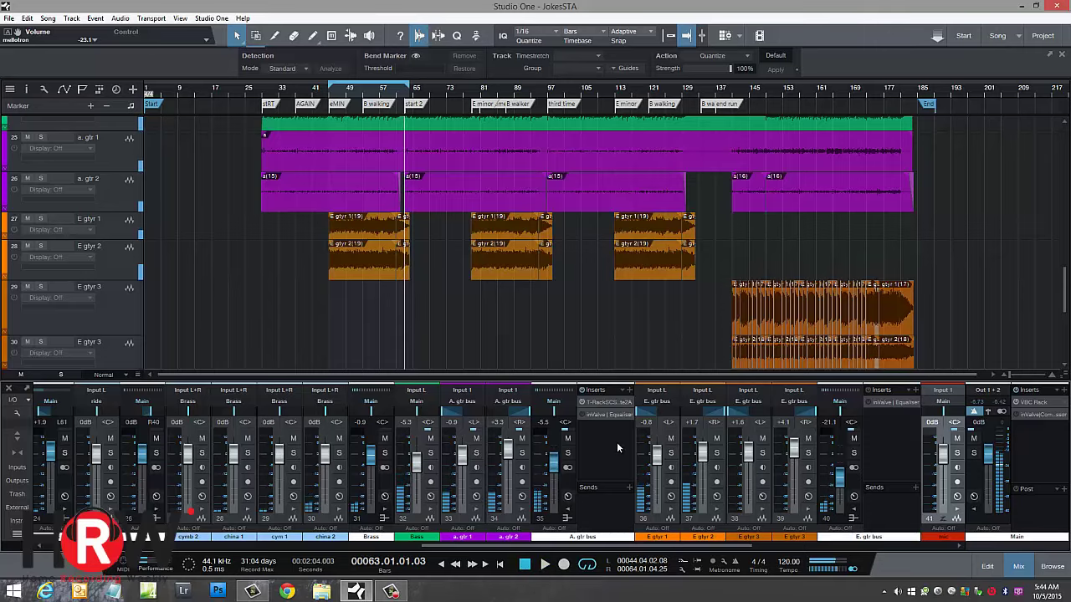
# Step: Open the inValve Equaliser insert of the A. gtr bus and place its window over the arrangement, clear of the mixer
pyautogui.click(610, 416)
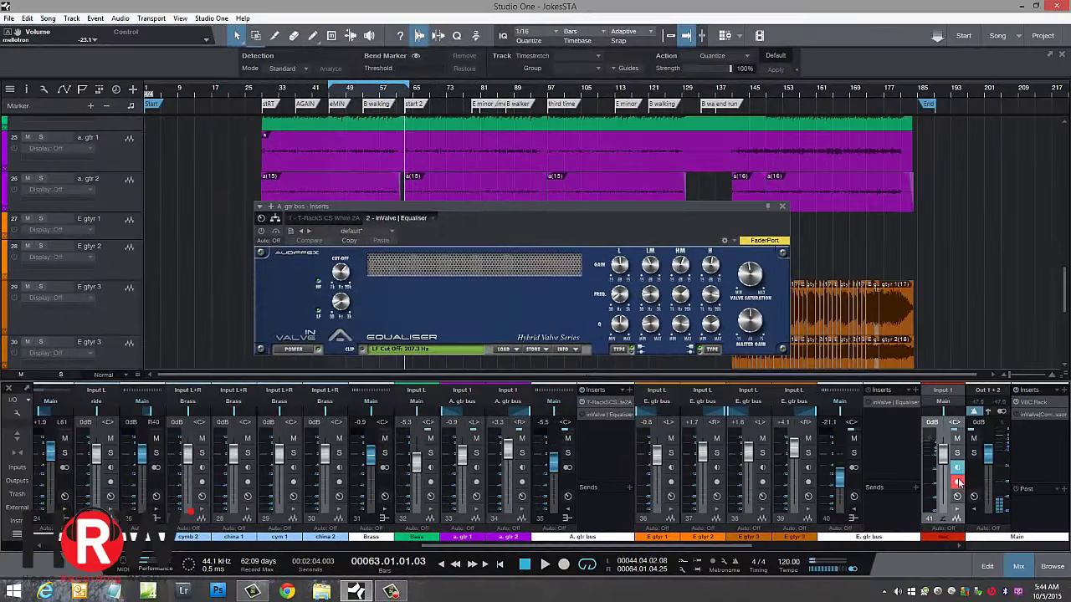
pyautogui.moveTo(469, 210); pyautogui.dragTo(476, 160)
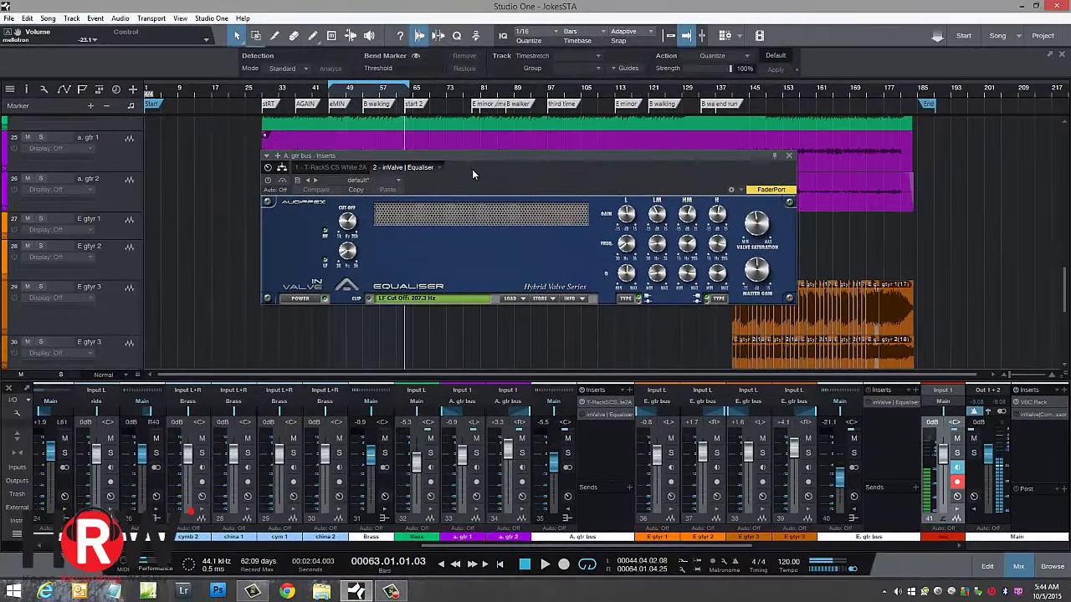
pyautogui.click(569, 453)
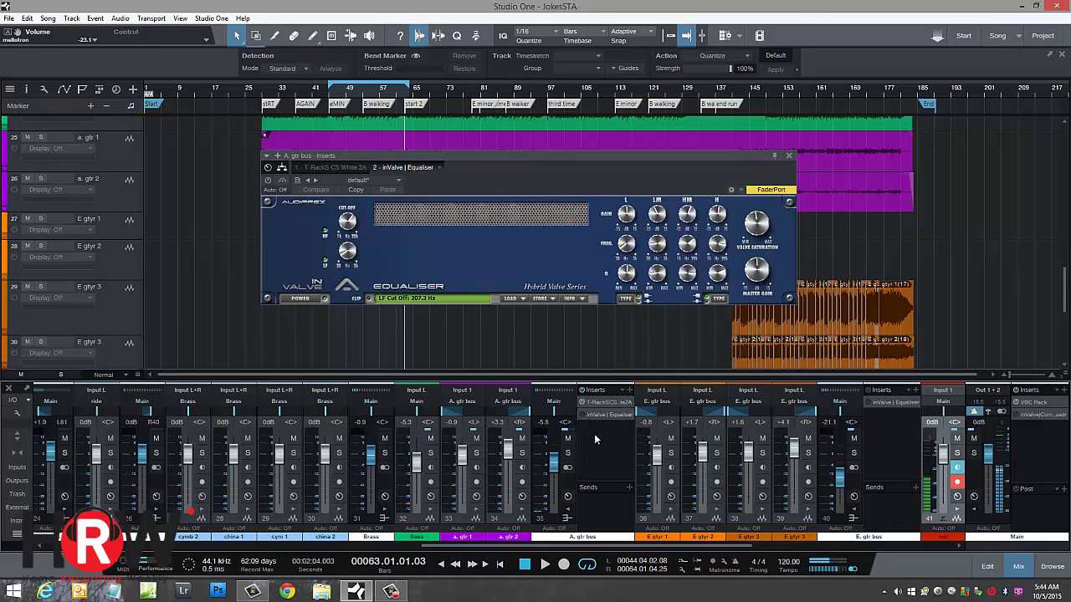
pyautogui.click(568, 453)
pyautogui.click(568, 456)
pyautogui.moveTo(645, 169); pyautogui.dragTo(625, 208)
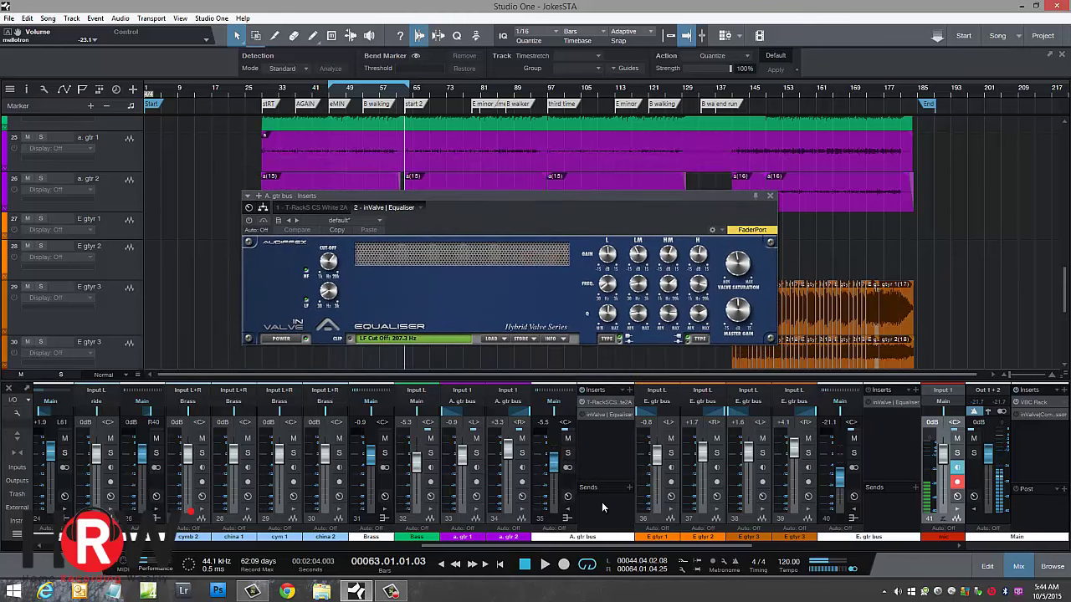
# Step: Move the playhead to the loop start in bar 44 and solo the A. gtr bus
pyautogui.click(329, 92)
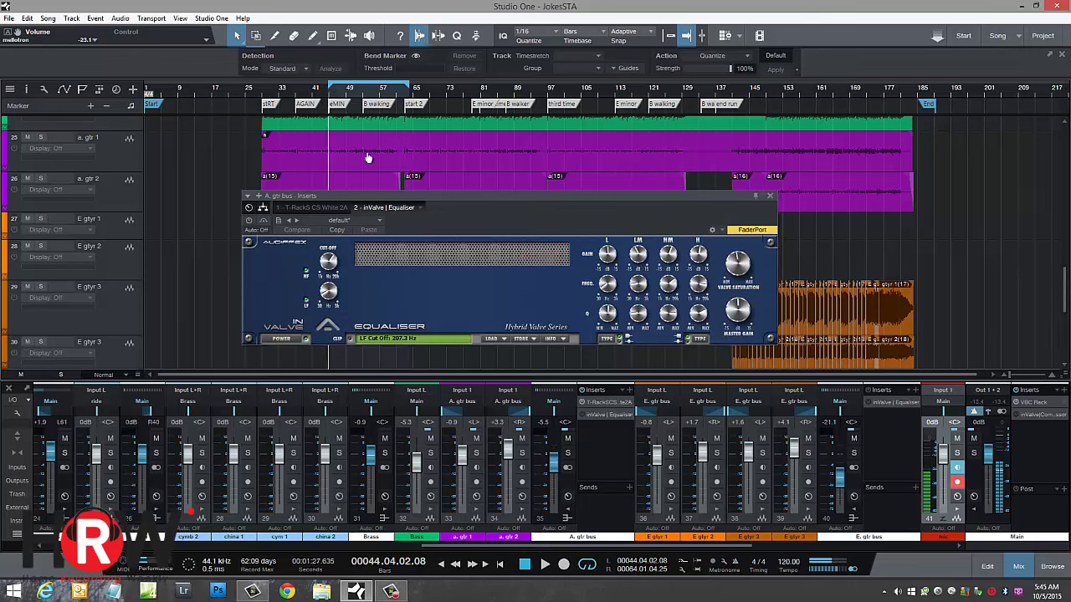
pyautogui.click(568, 455)
pyautogui.click(568, 453)
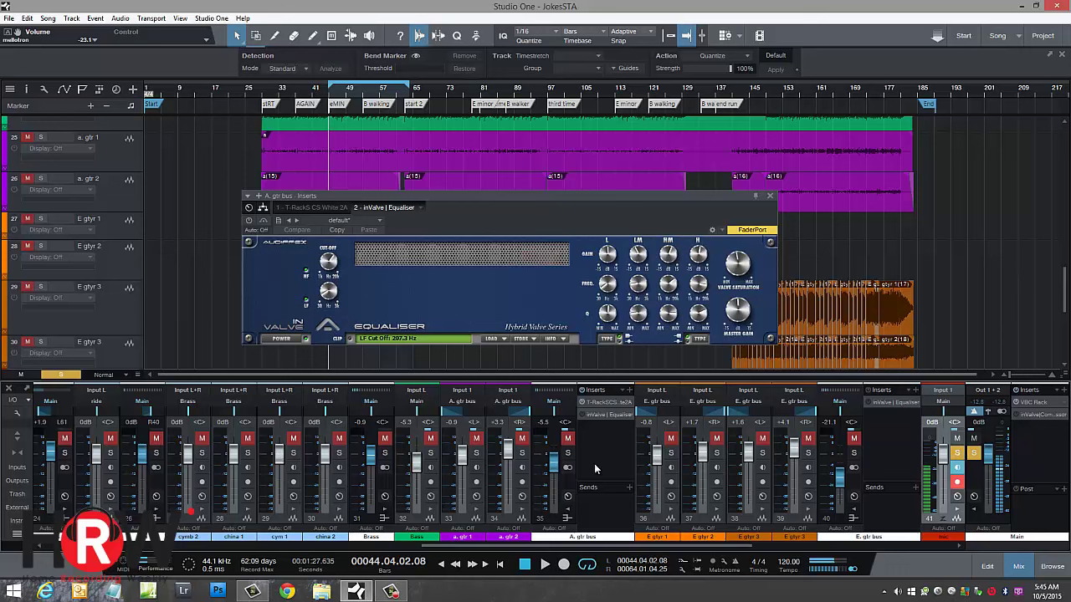
pyautogui.click(568, 453)
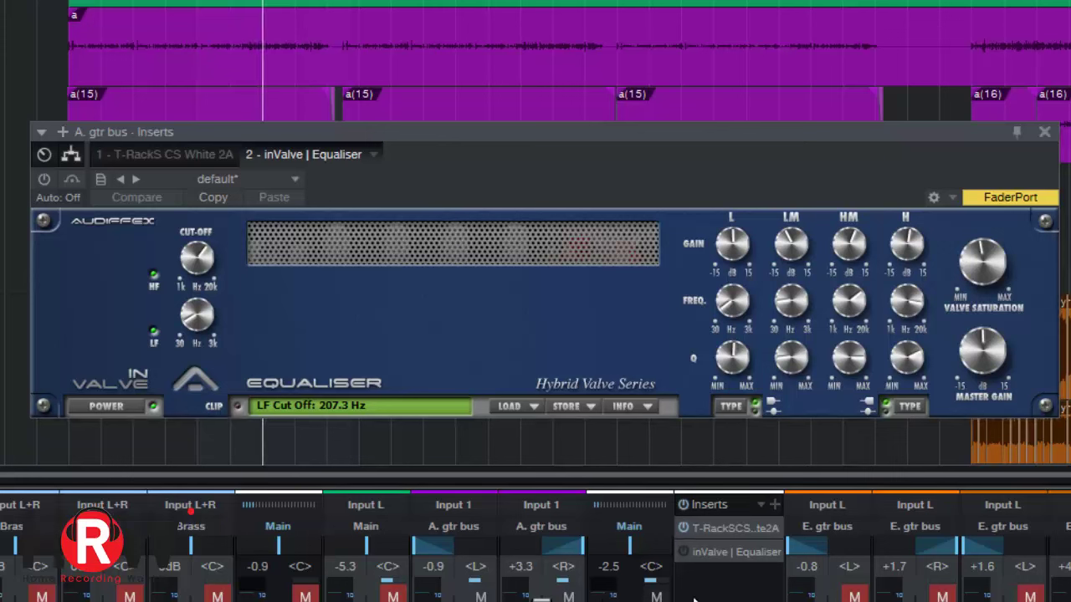
# Step: Compare the acoustic guitars with the inValve Equaliser active and bypassed, replaying the section, and leave the equaliser active
pyautogui.click(683, 552)
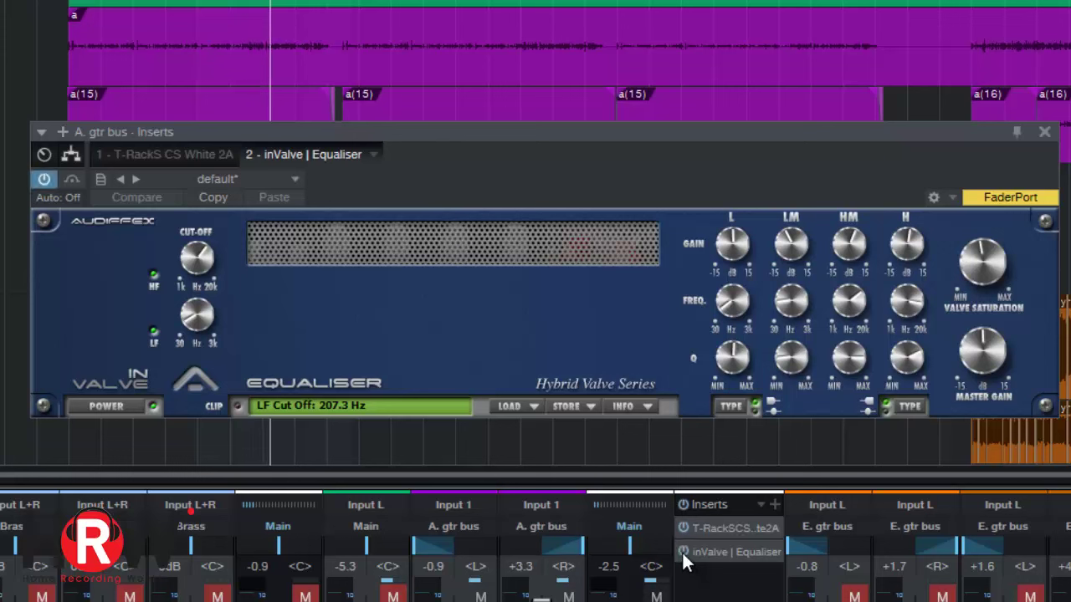
pyautogui.click(47, 179)
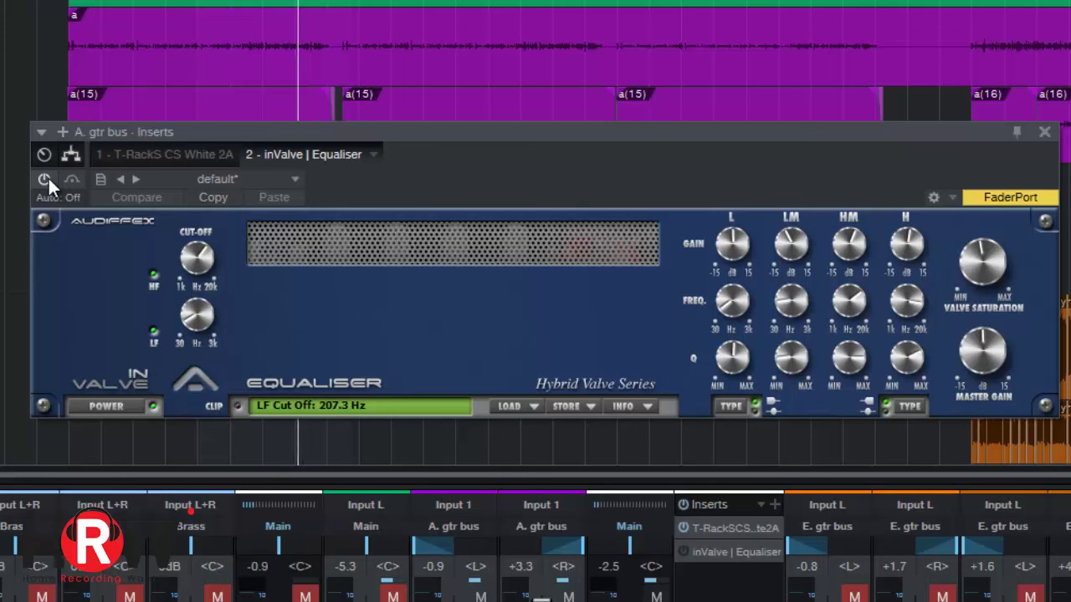
pyautogui.click(47, 179)
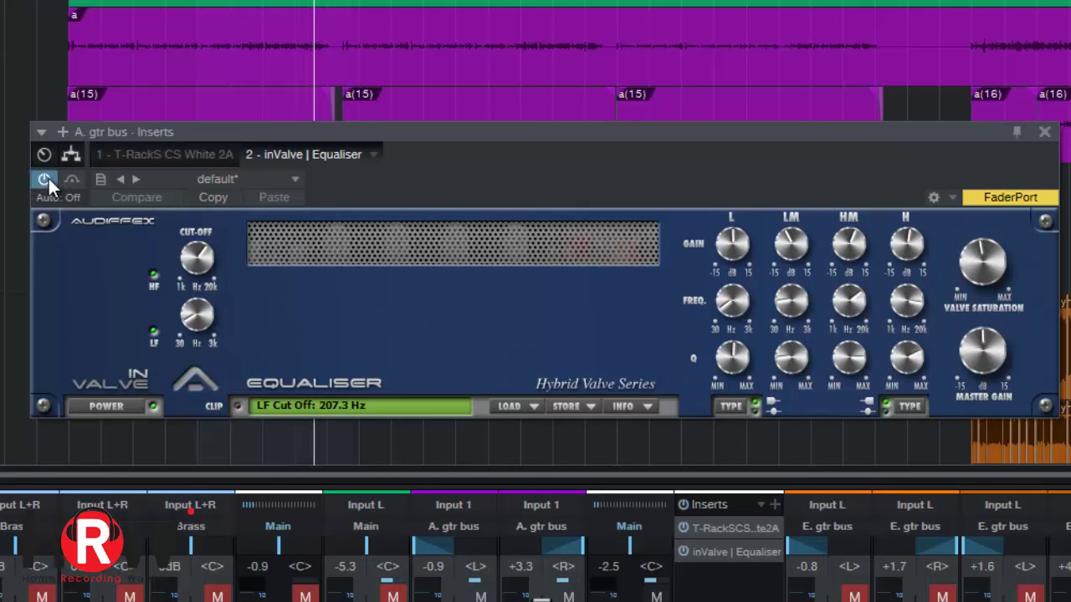
pyautogui.click(196, 1)
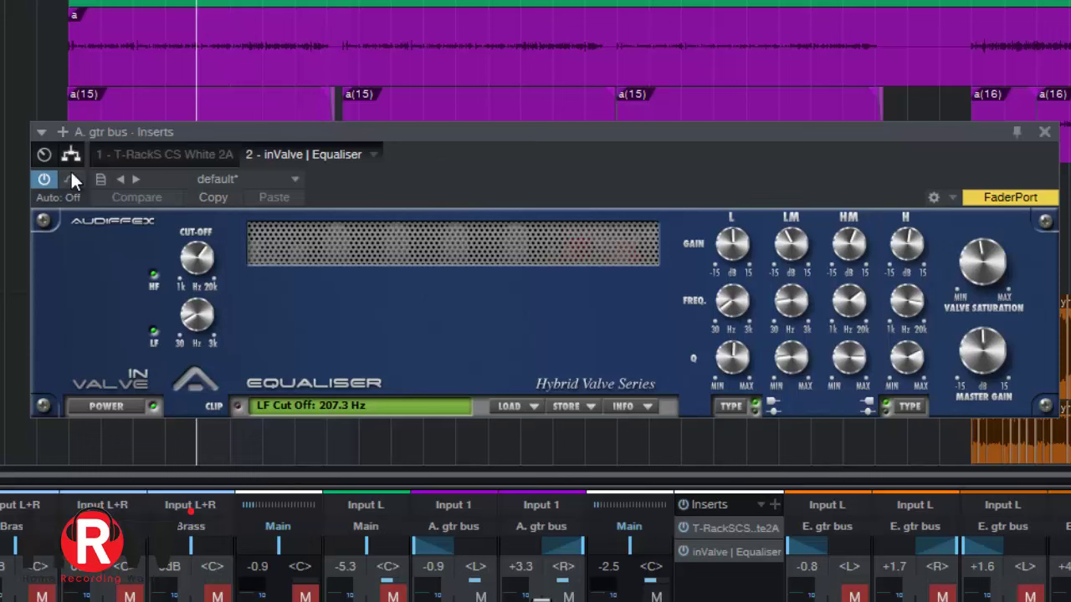
pyautogui.click(47, 177)
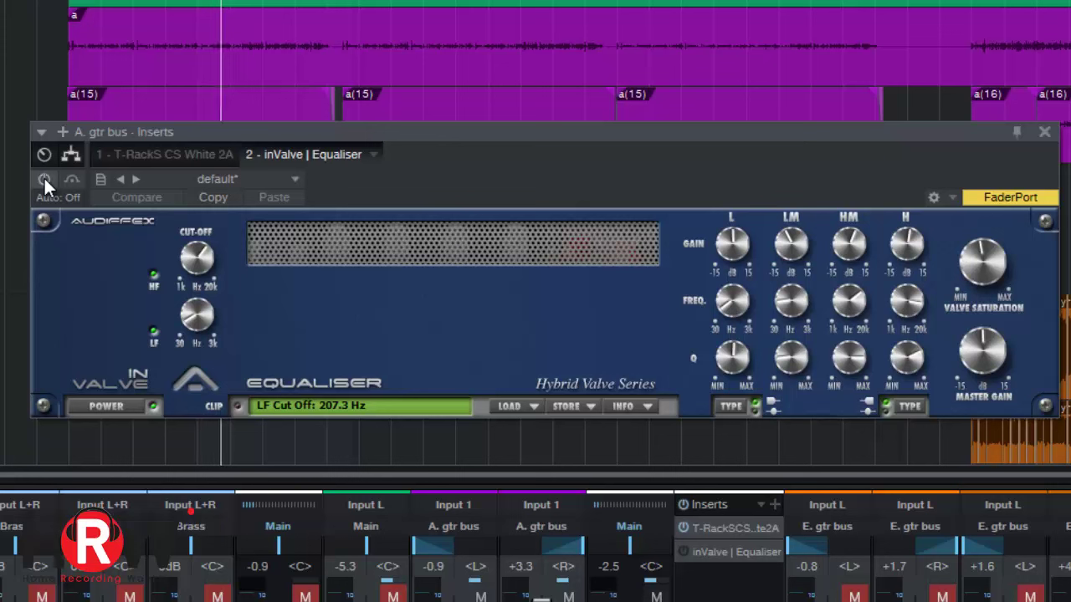
pyautogui.click(44, 177)
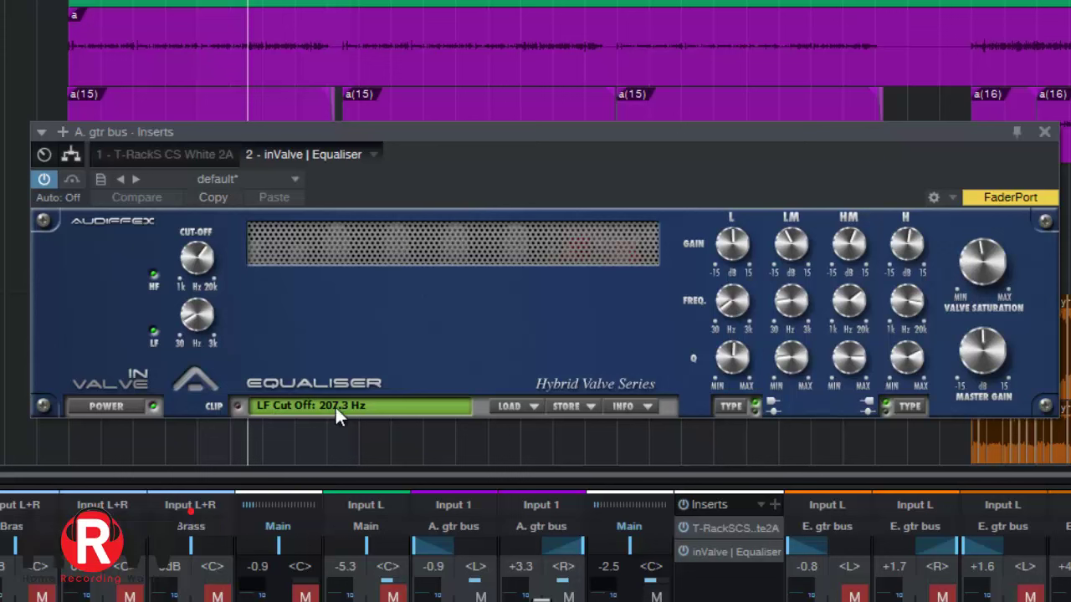
# Step: Set the equaliser's LF cut-off to 266.7 Hz and its HF cut-off to 12875.6 Hz
pyautogui.moveTo(194, 318); pyautogui.dragTo(207, 340)
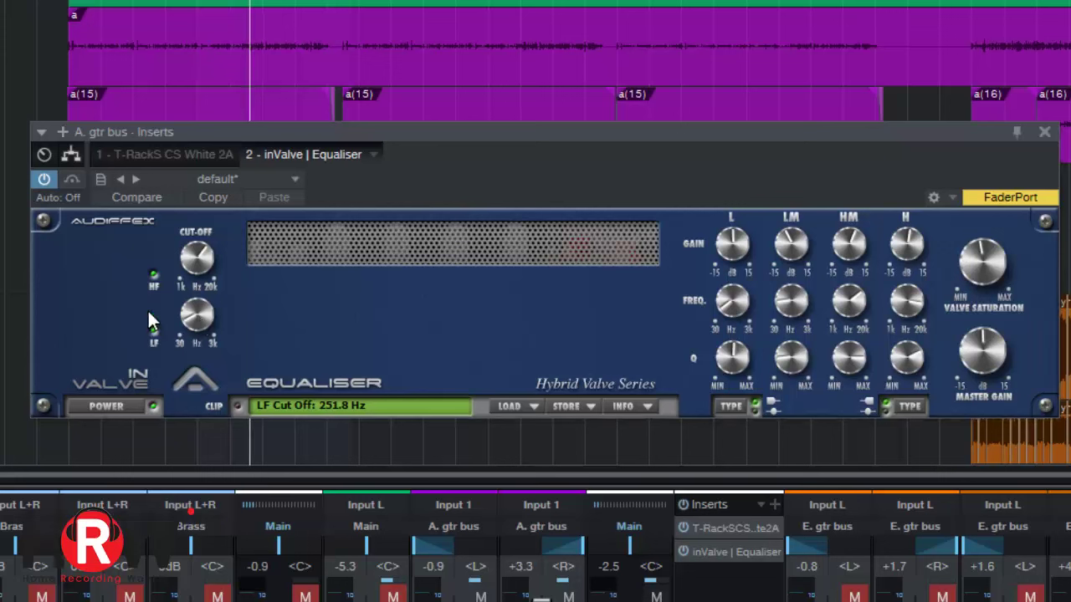
pyautogui.scroll(1, 196, 315)
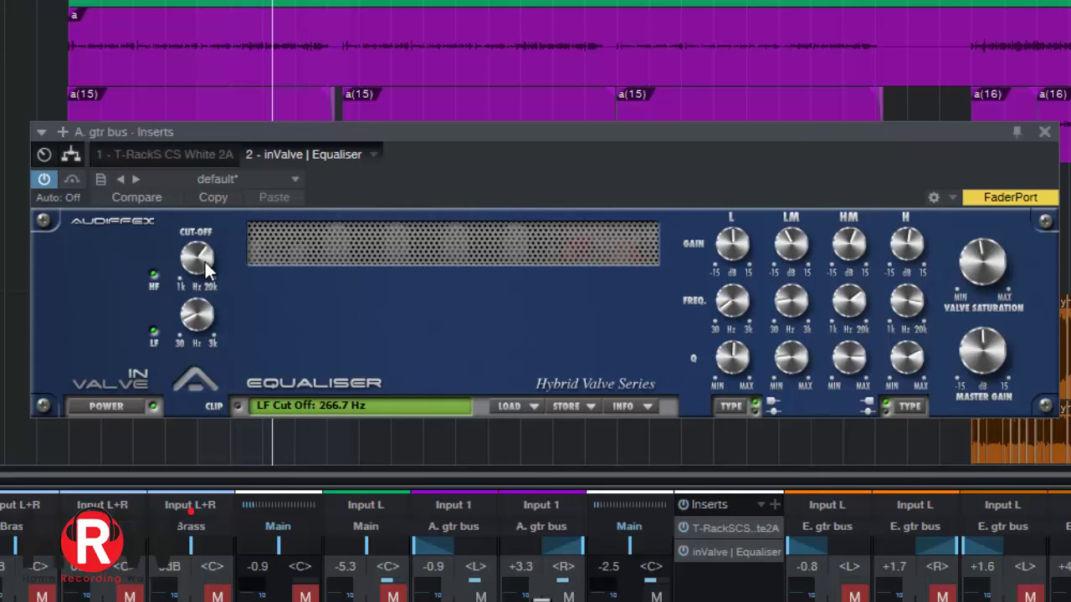
pyautogui.click(153, 271)
pyautogui.moveTo(197, 257); pyautogui.dragTo(206, 151)
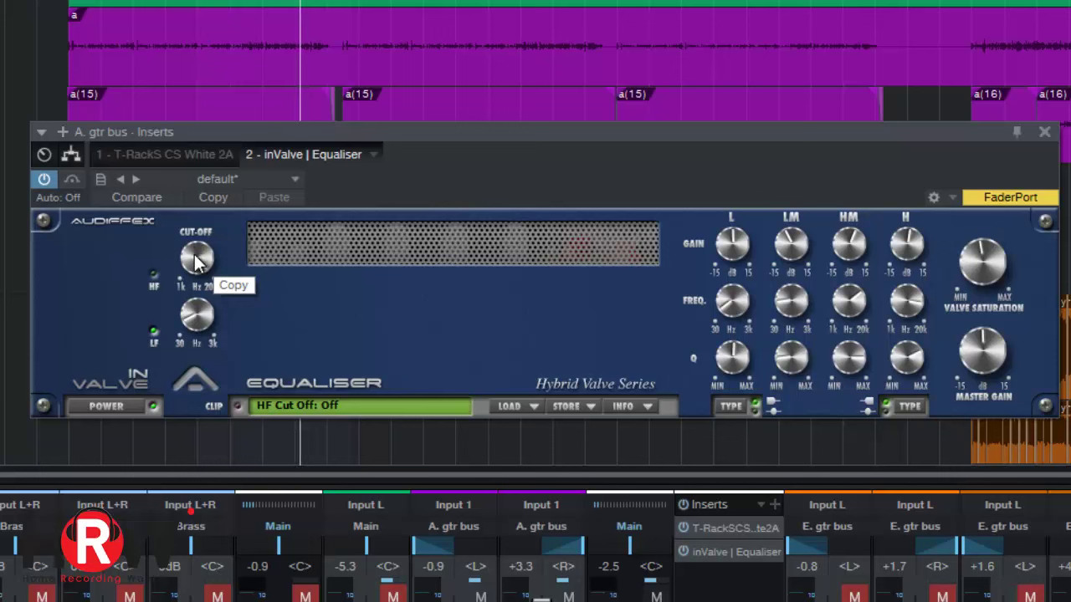
pyautogui.moveTo(196, 255); pyautogui.dragTo(195, 324)
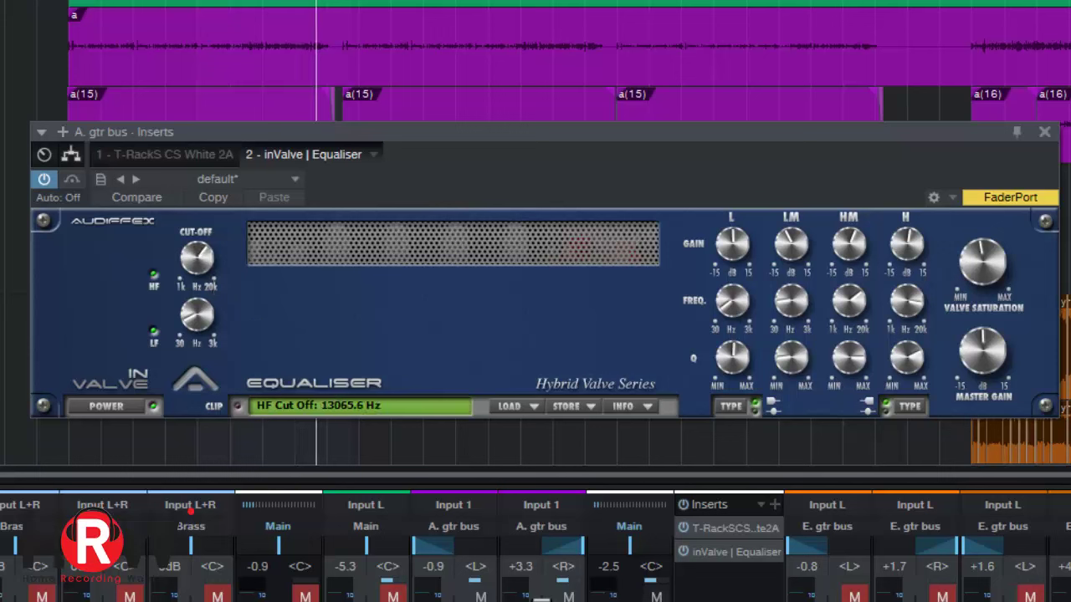
pyautogui.moveTo(209, 268); pyautogui.dragTo(231, 287)
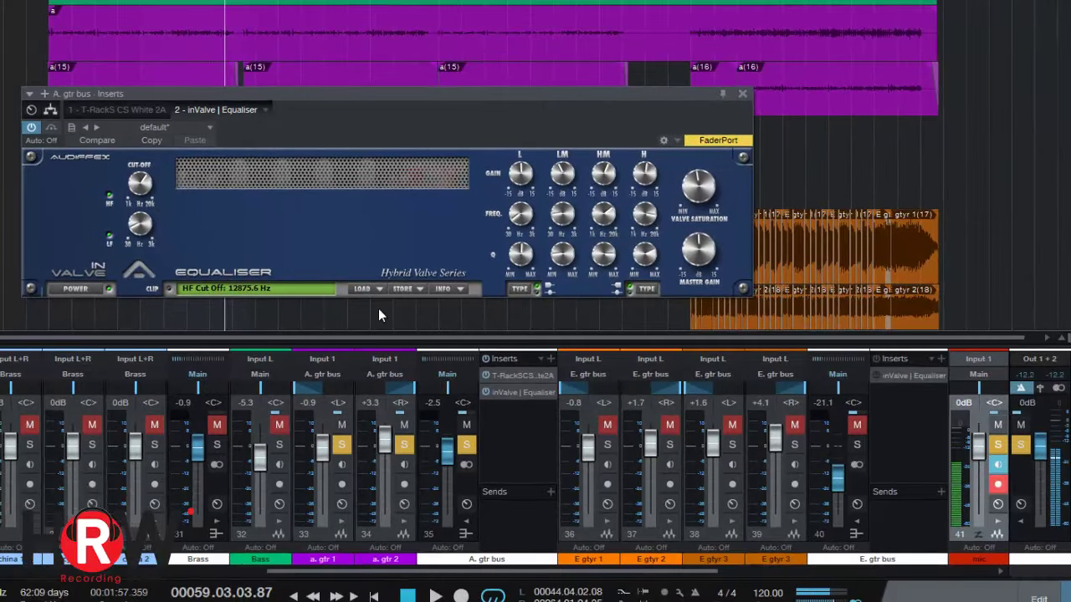
# Step: Reactivate the bypassed equaliser and check the frequencies of its low-mid and high-mid bands
pyautogui.moveTo(464, 122); pyautogui.dragTo(326, 118)
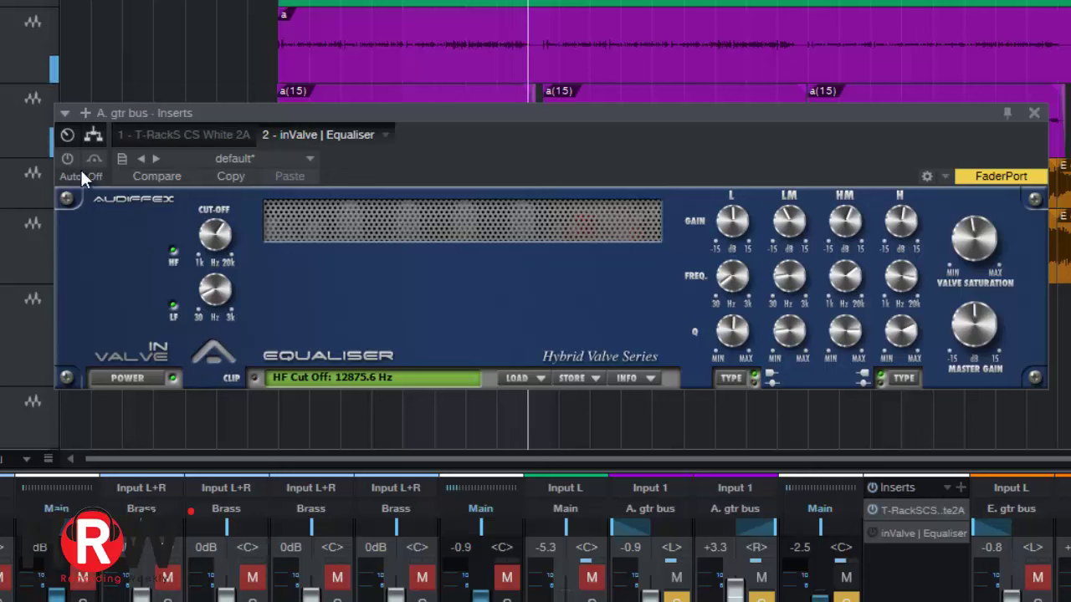
pyautogui.click(68, 158)
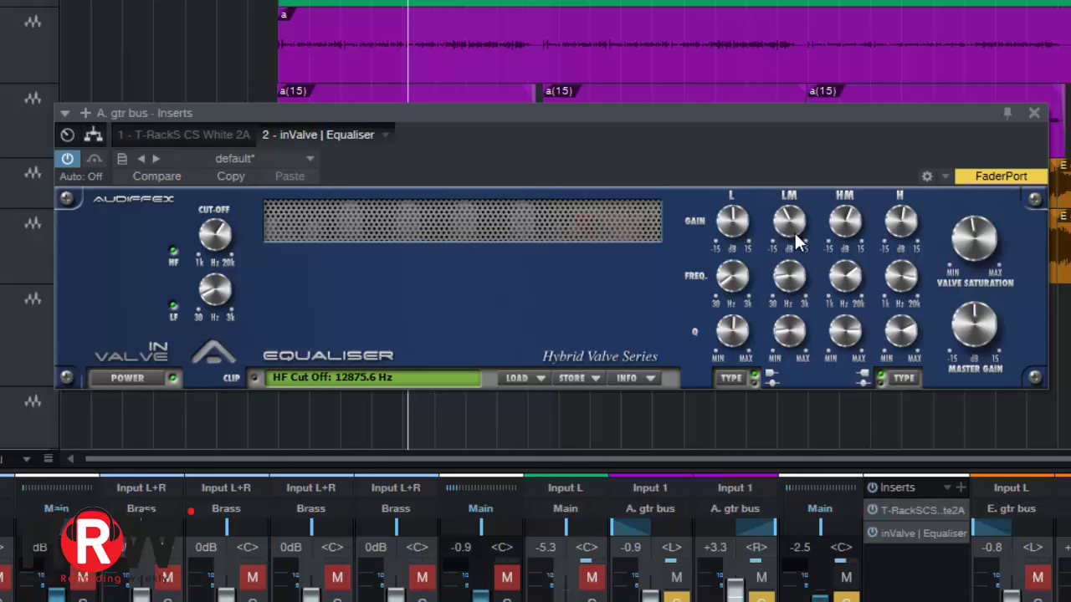
pyautogui.click(788, 278)
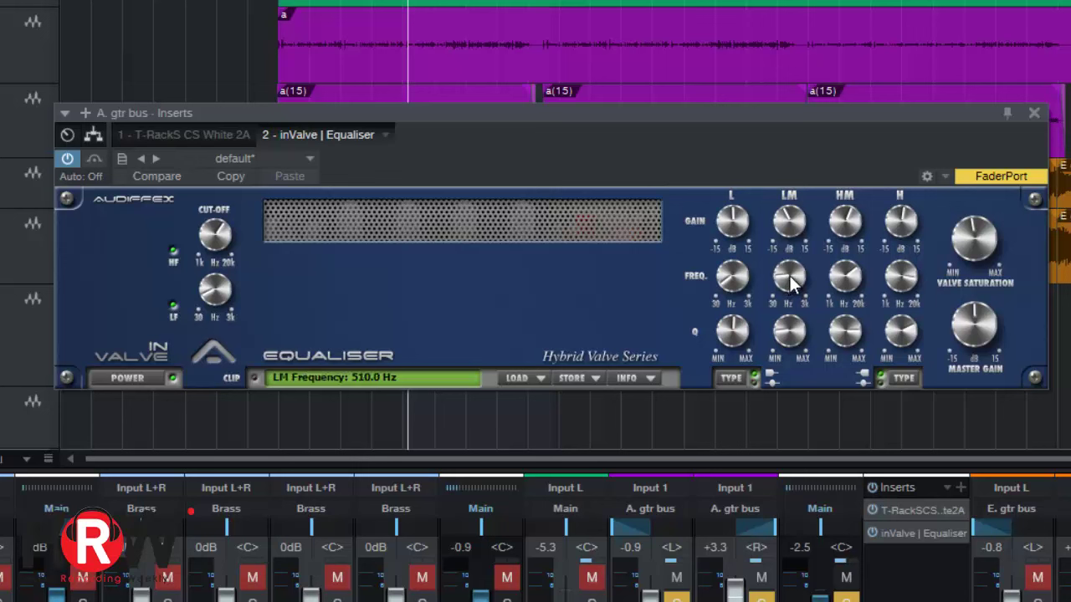
pyautogui.moveTo(790, 277); pyautogui.dragTo(796, 261)
pyautogui.click(849, 281)
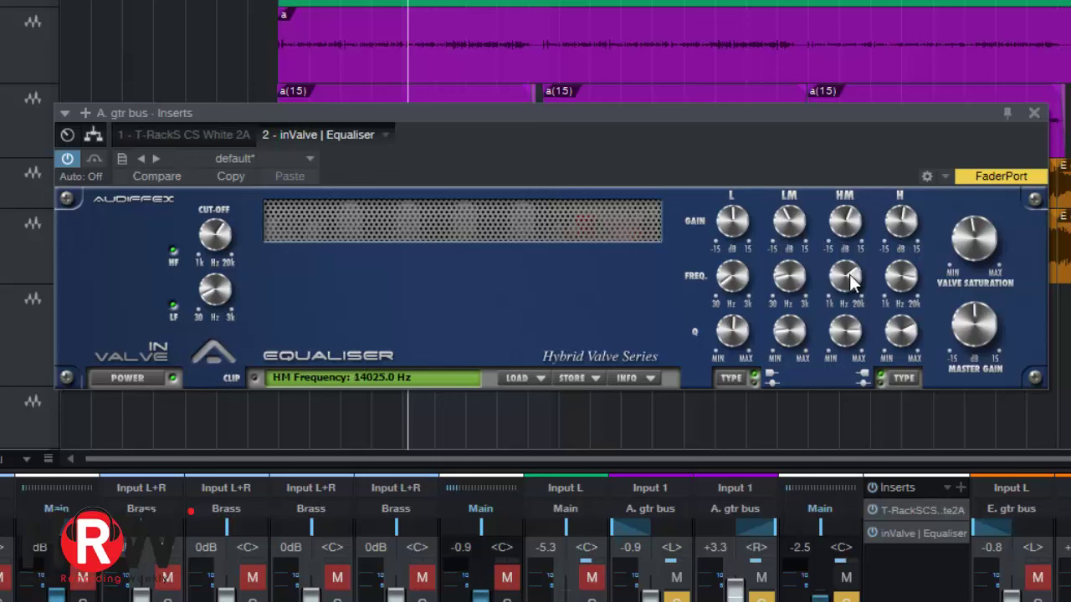
pyautogui.moveTo(850, 281); pyautogui.dragTo(854, 283)
# Step: Check the Q settings of the equaliser's low-mid, high-mid and high bands
pyautogui.click(789, 333)
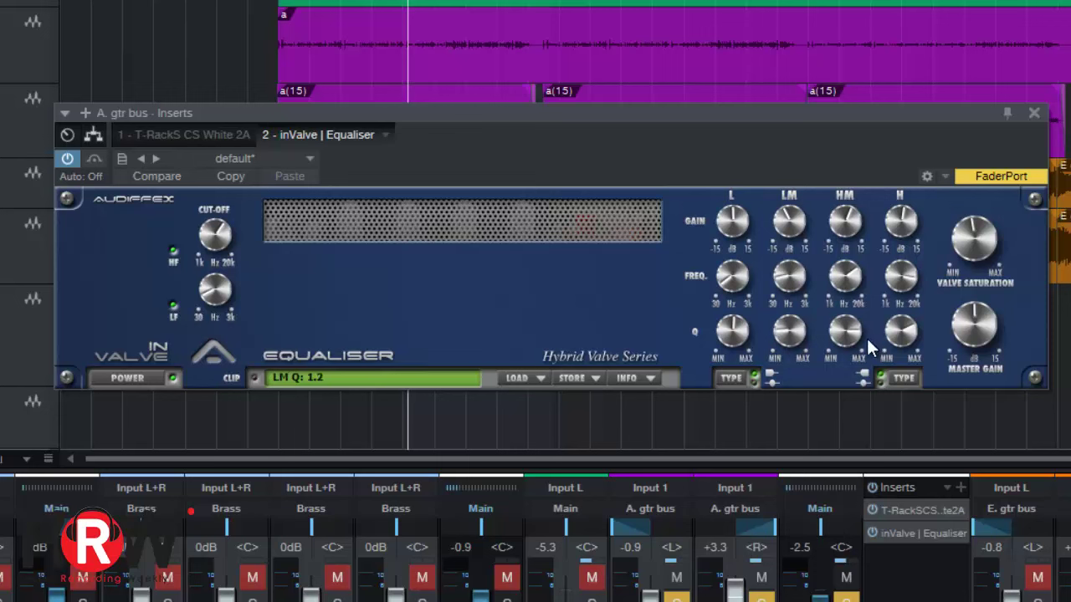
pyautogui.moveTo(850, 334); pyautogui.dragTo(855, 337)
pyautogui.moveTo(899, 332); pyautogui.dragTo(900, 332)
# Step: Try the Peak type on the HF band and the alternative LF type, returning both bands to their original types
pyautogui.click(902, 380)
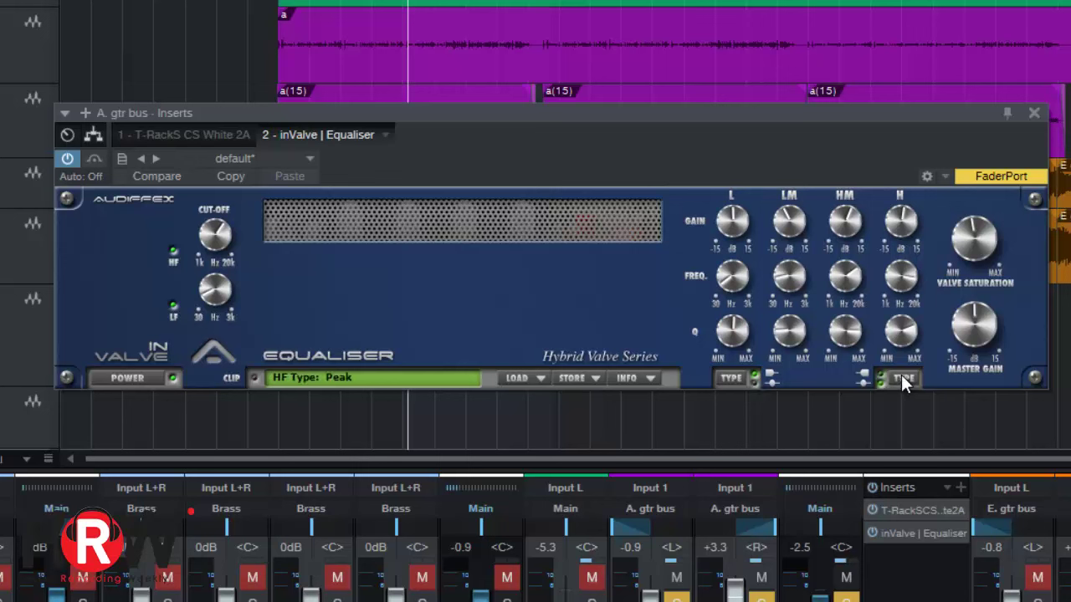
pyautogui.click(901, 376)
pyautogui.click(731, 377)
pyautogui.click(725, 377)
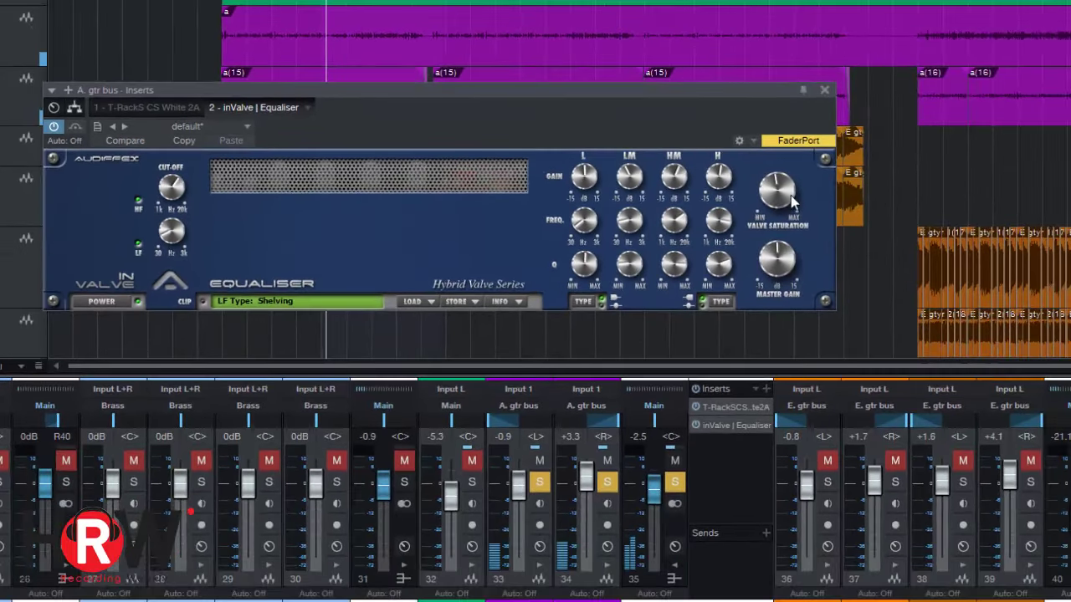
# Step: Sweep the equaliser's valve saturation between 0 % and 100 % during playback and set it to 38 %
pyautogui.moveTo(784, 199)
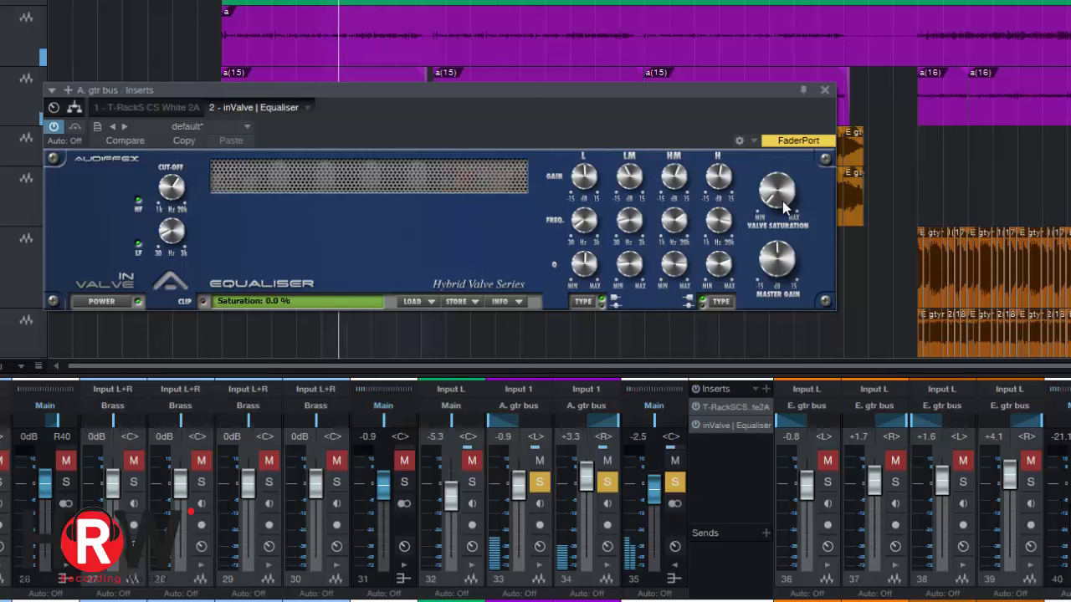
pyautogui.moveTo(782, 201); pyautogui.dragTo(750, 62)
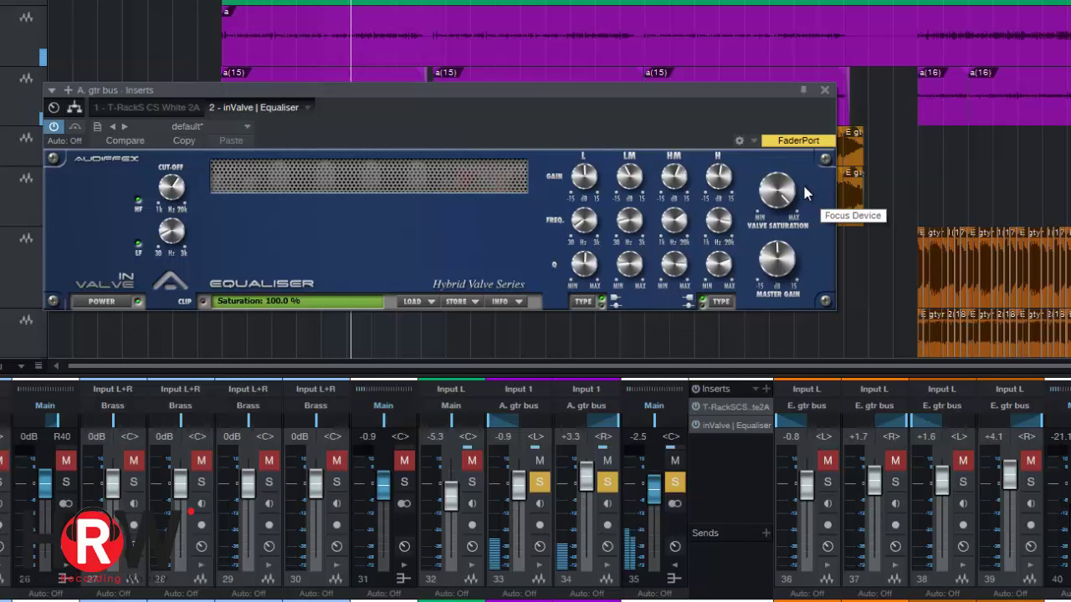
pyautogui.moveTo(777, 189); pyautogui.dragTo(748, 390)
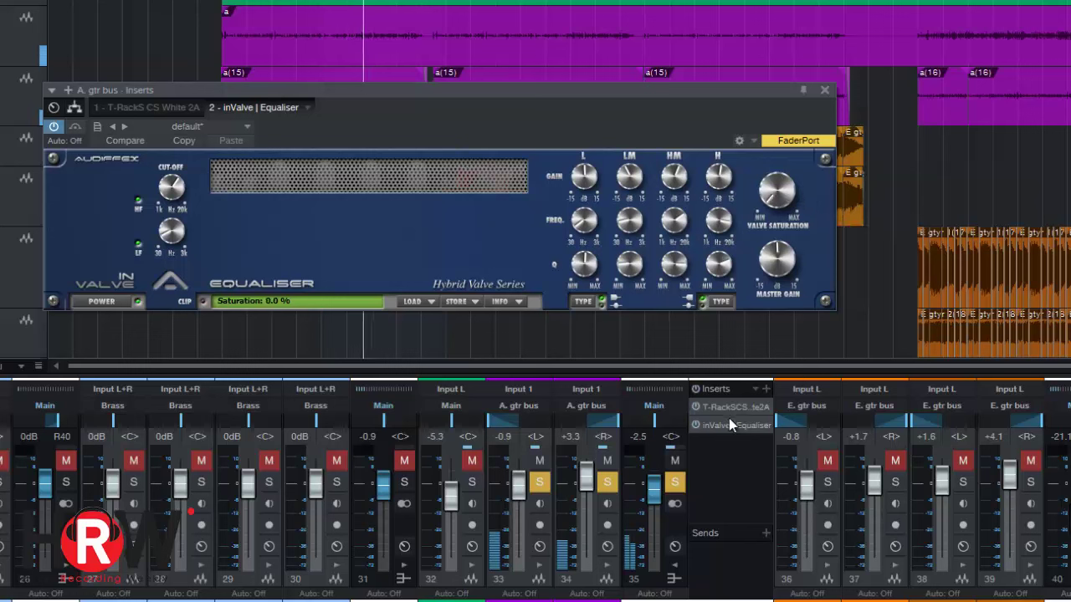
pyautogui.moveTo(777, 181); pyautogui.dragTo(782, 147)
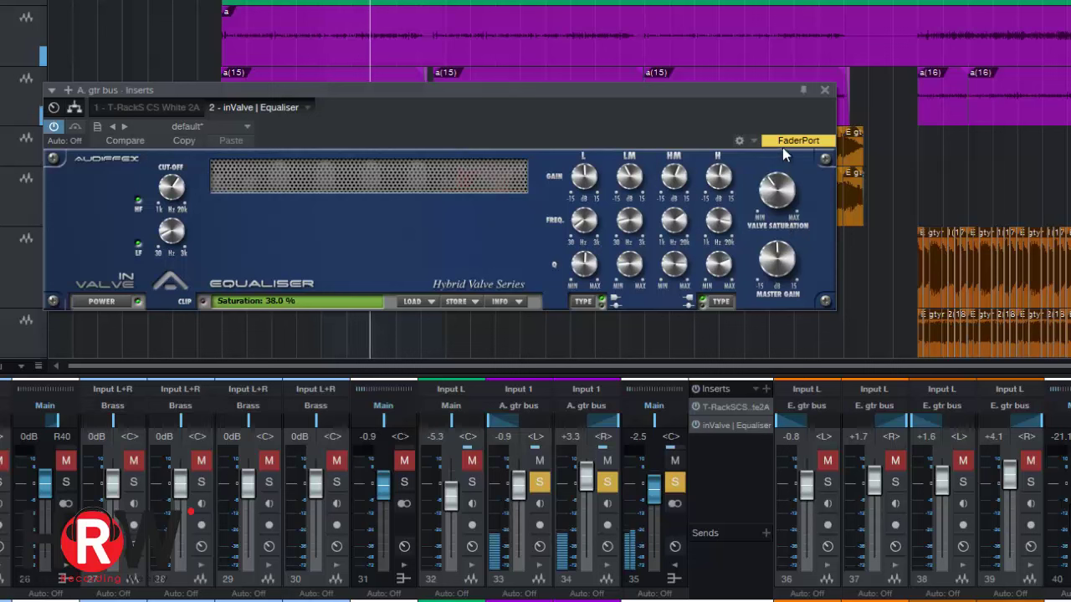
# Step: Unsolo the A. gtr bus and compare it with the inValve Equaliser bypassed and active, leaving the equaliser active
pyautogui.press('space')
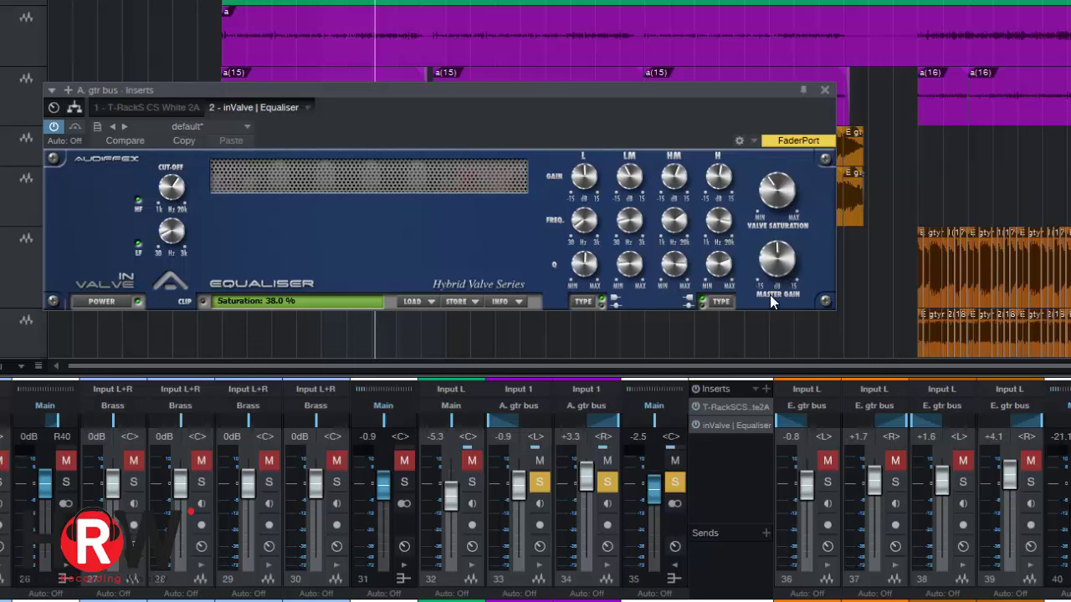
pyautogui.click(695, 425)
pyautogui.press('space')
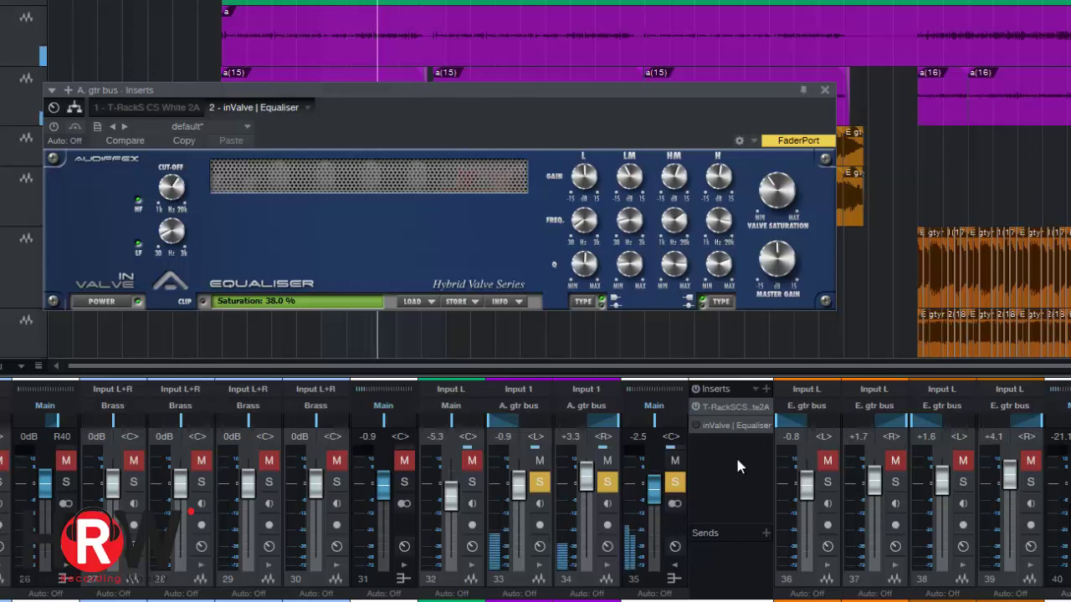
pyautogui.click(674, 482)
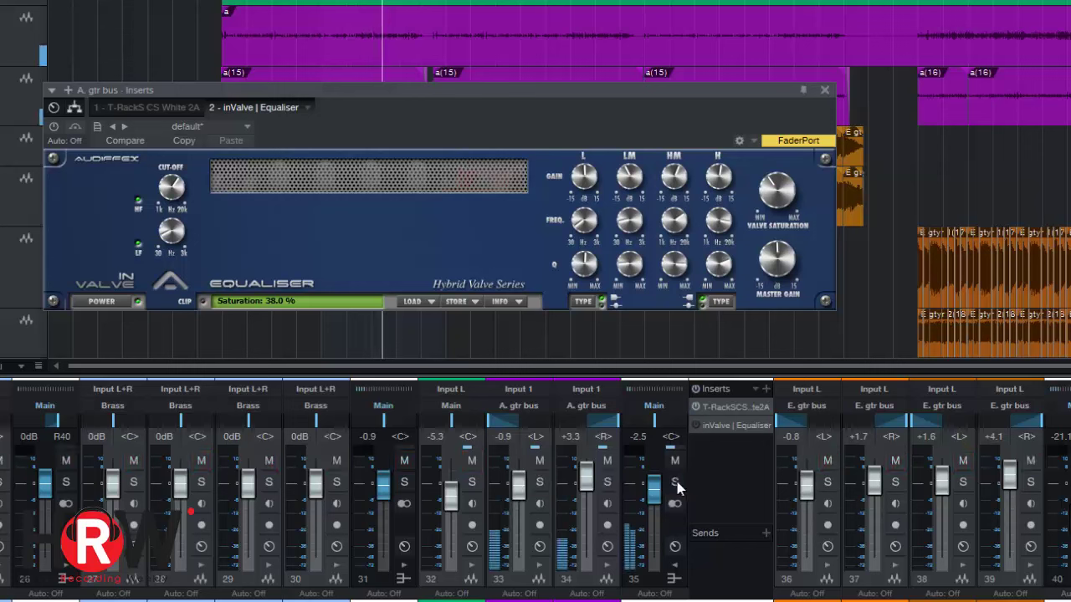
pyautogui.click(696, 426)
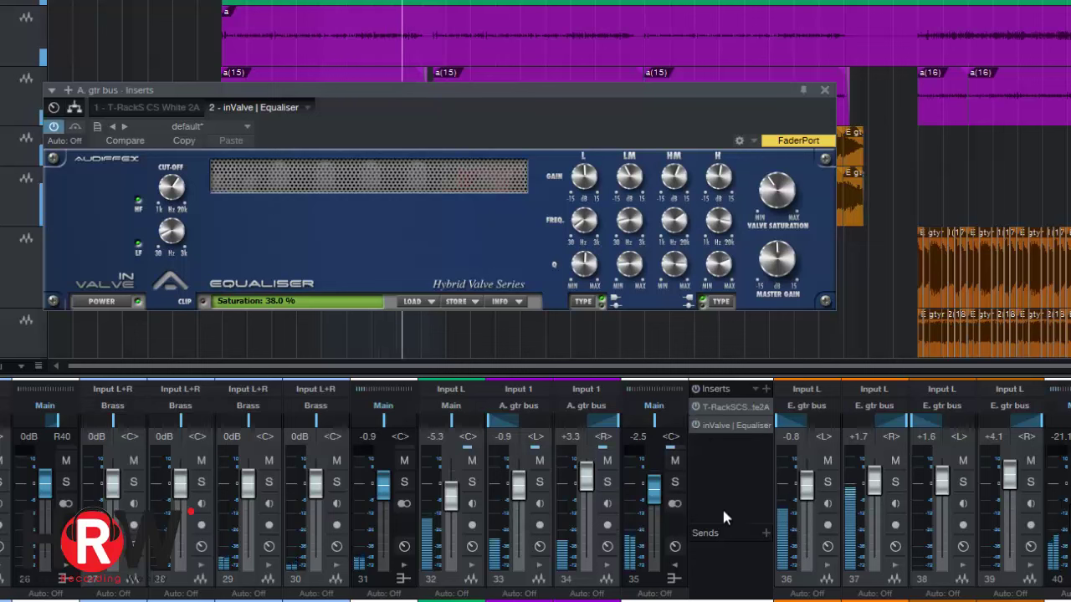
# Step: Record-enable the mic channel and collapse the insert rack of the A. gtr bus
pyautogui.hscroll(5, 536, 485)
pyautogui.click(891, 525)
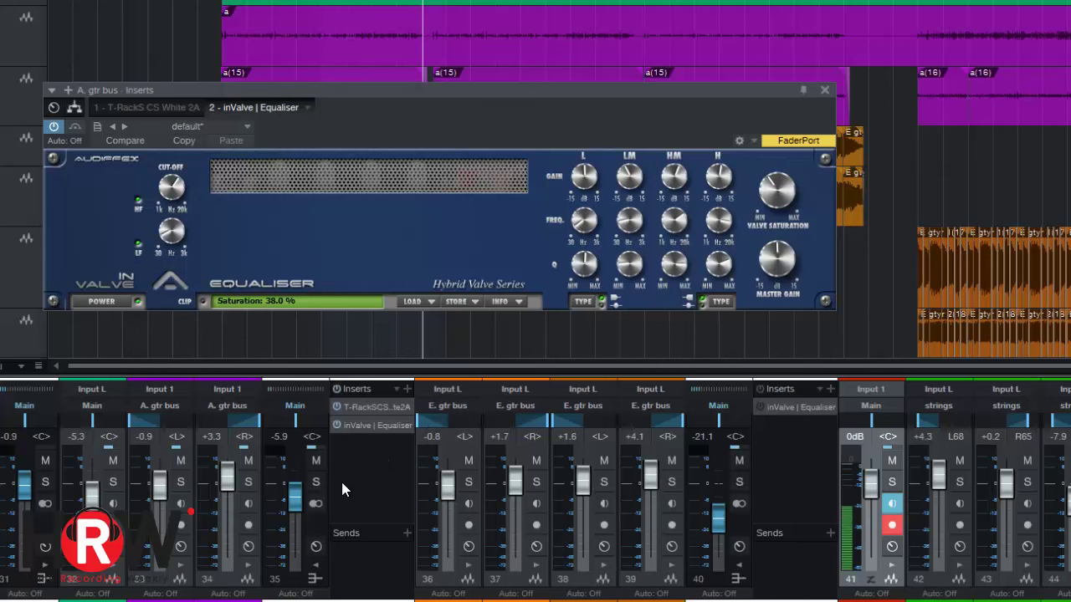
pyautogui.click(314, 577)
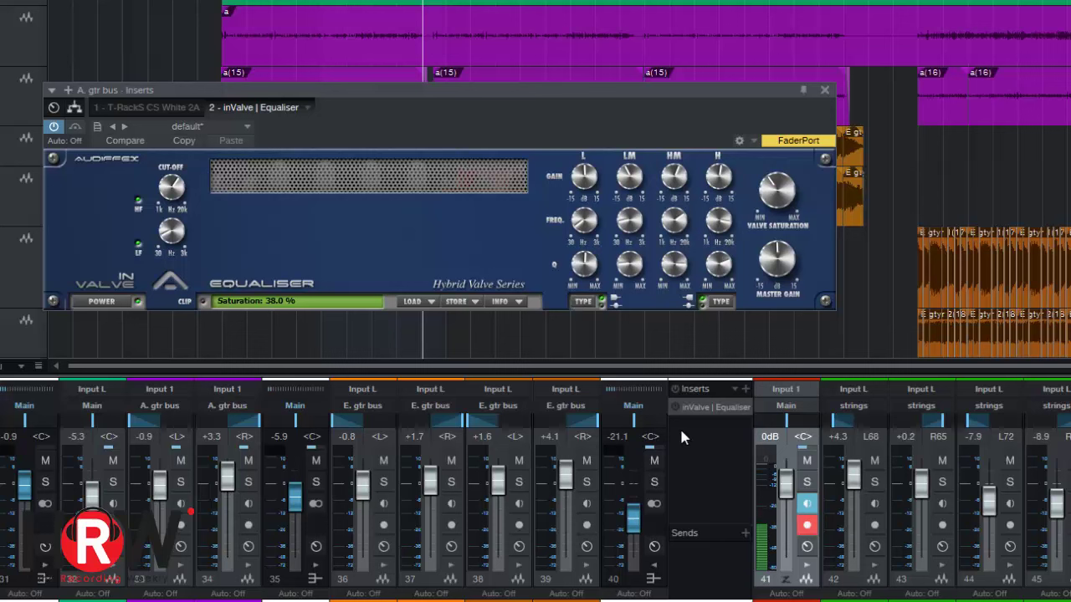
# Step: Solo the mic channel and the E. gtr bus, and open the bus's inValve Equaliser in a pinned window
pyautogui.click(653, 483)
pyautogui.click(653, 482)
pyautogui.click(807, 483)
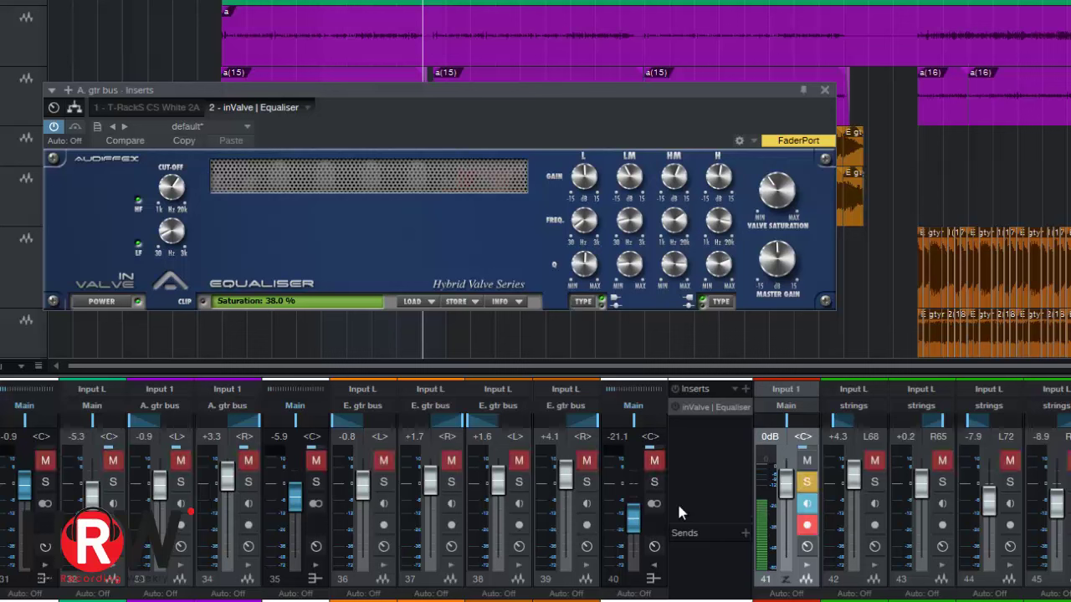
pyautogui.click(657, 483)
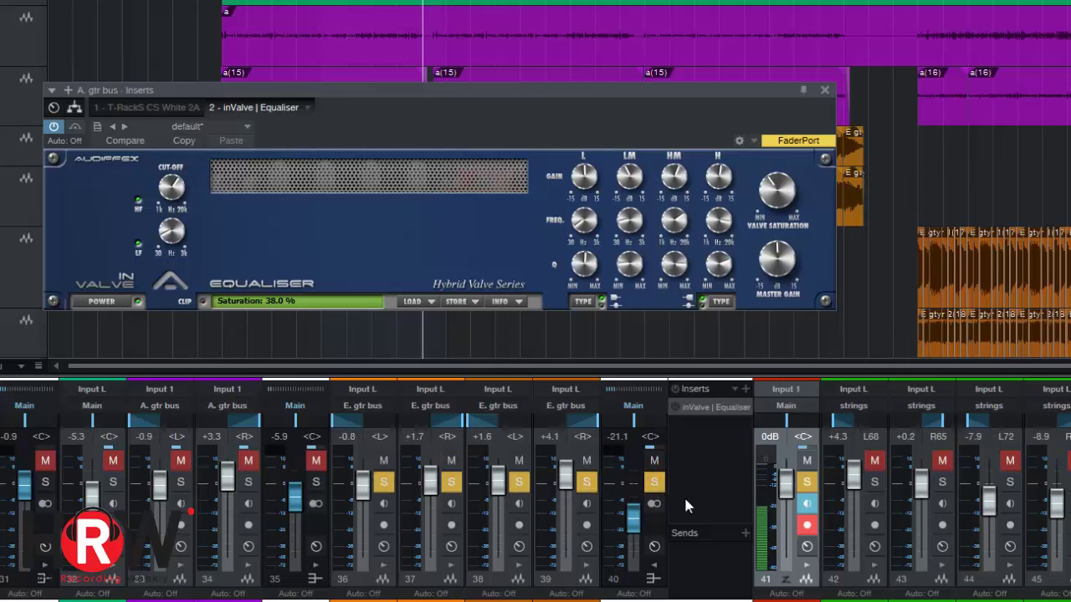
pyautogui.click(707, 410)
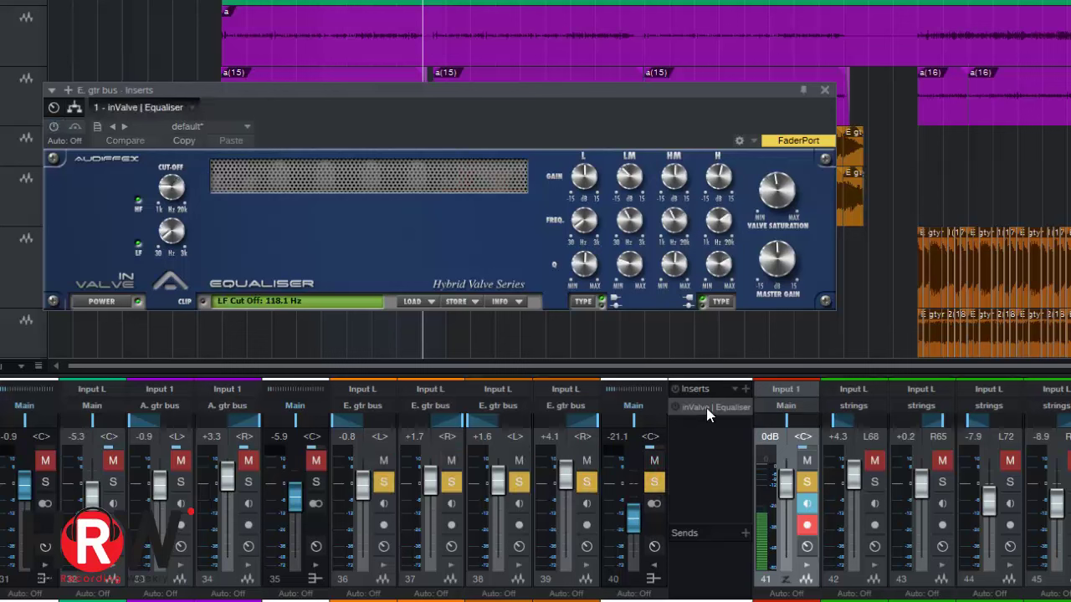
pyautogui.click(802, 90)
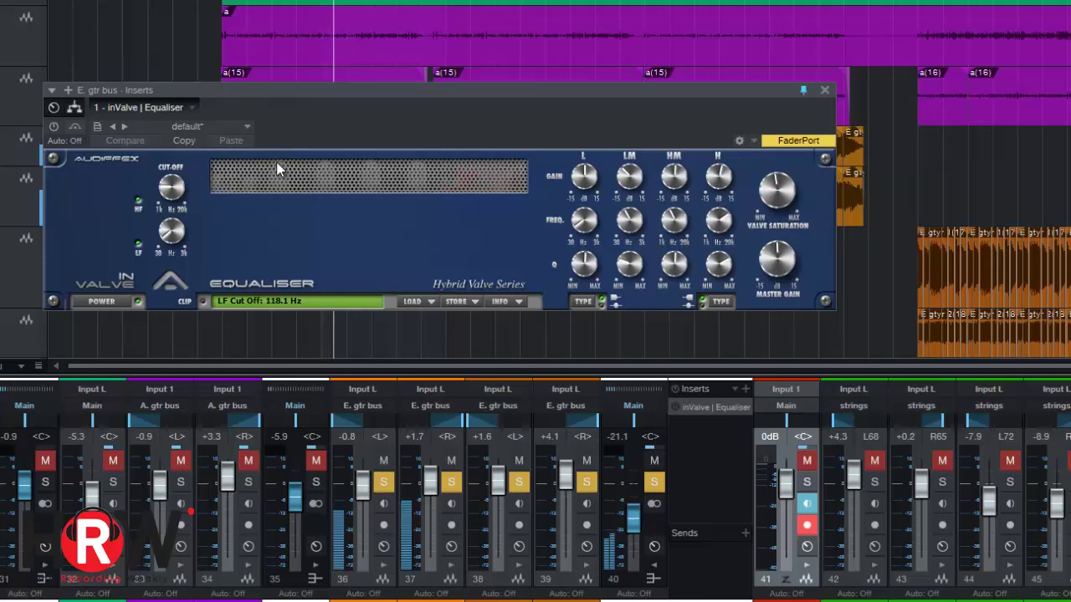
# Step: Compare the soloed E. gtr bus with the inValve Equaliser active and bypassed during playback, leaving the equaliser active
pyautogui.click(55, 126)
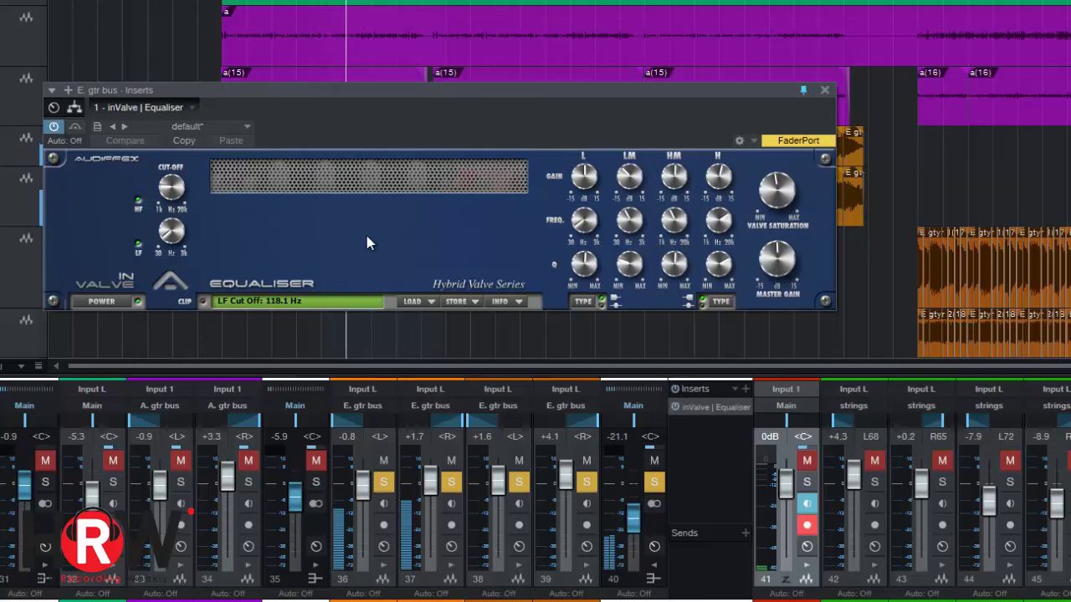
pyautogui.click(53, 128)
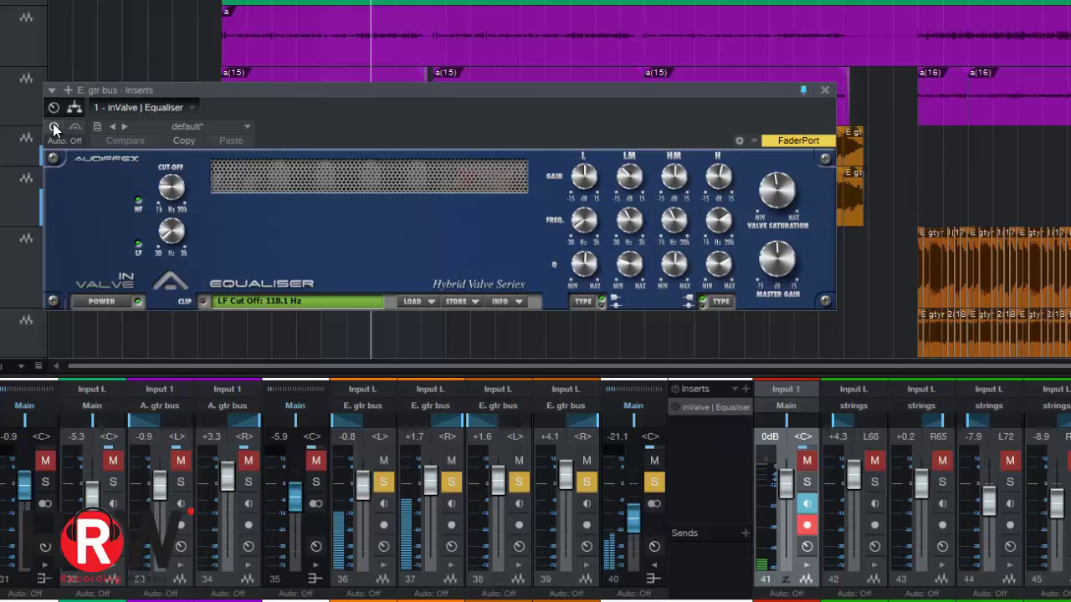
pyautogui.click(56, 127)
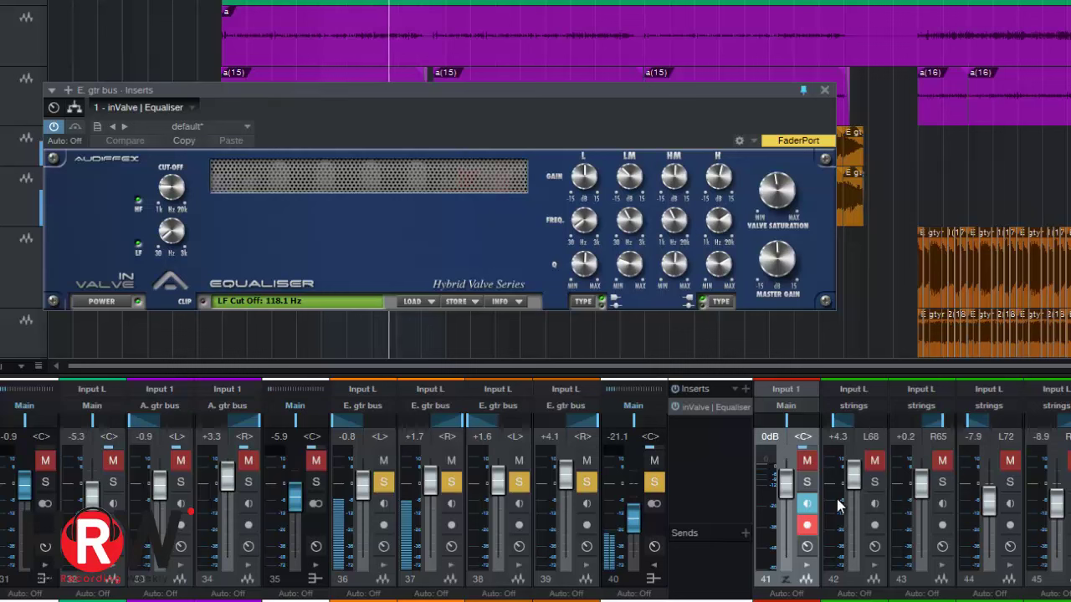
pyautogui.hotkey('shift', 'm')
pyautogui.hotkey('shift', 's')
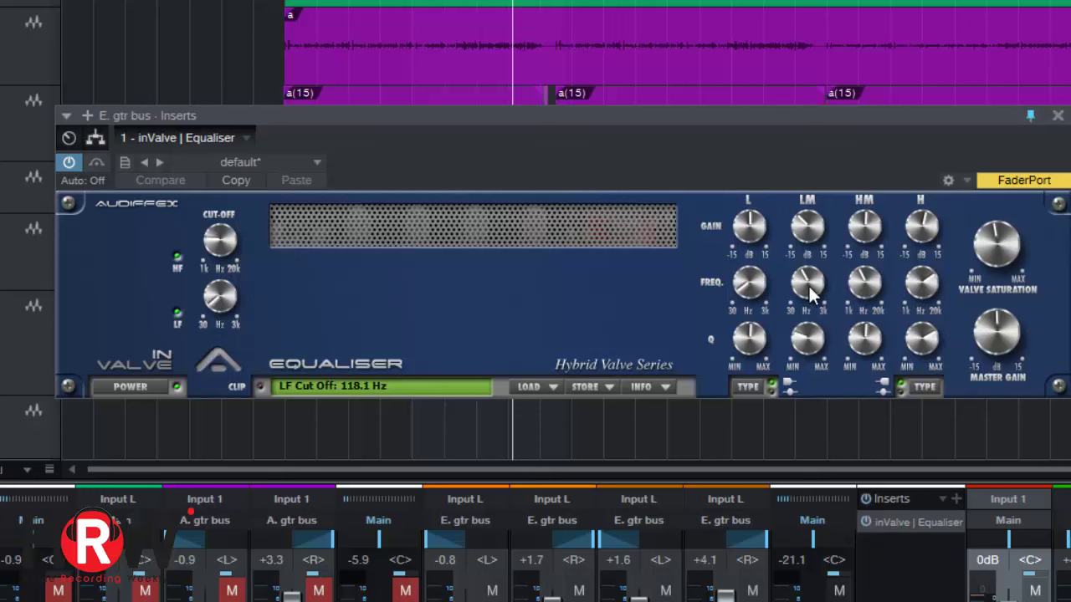
# Step: Demonstrate the equaliser's LM band Q control and set the HF cut-off to 4610.2 Hz
pyautogui.click(811, 348)
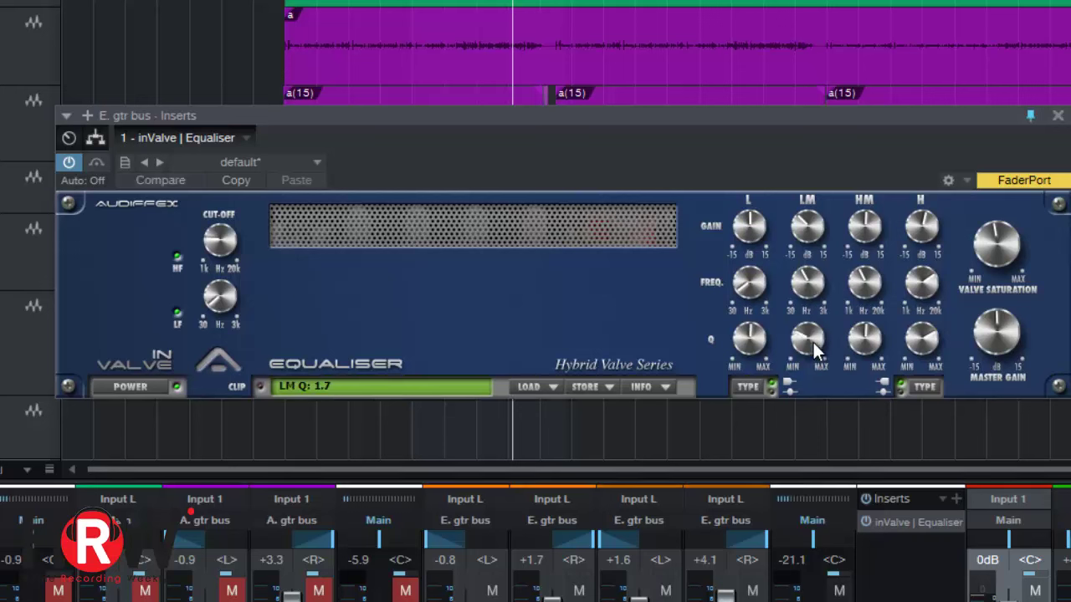
pyautogui.moveTo(810, 342); pyautogui.dragTo(781, 348)
pyautogui.moveTo(220, 240); pyautogui.dragTo(247, 274)
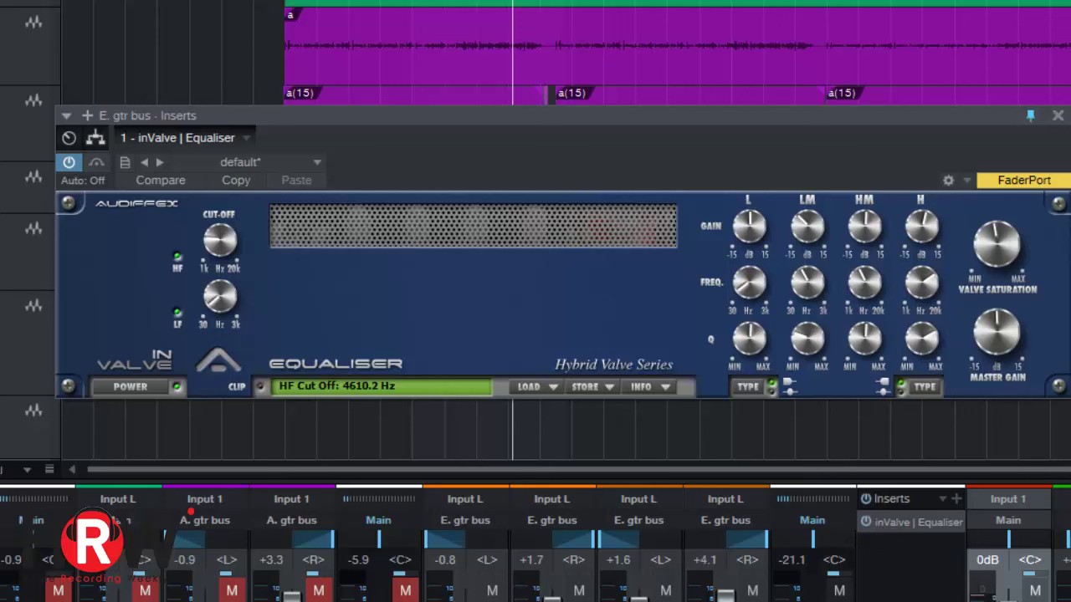
# Step: Sweep the equaliser's HF cut-off between 18480.9 Hz and 4990.2 Hz during playback of the electric guitars
pyautogui.press('space')
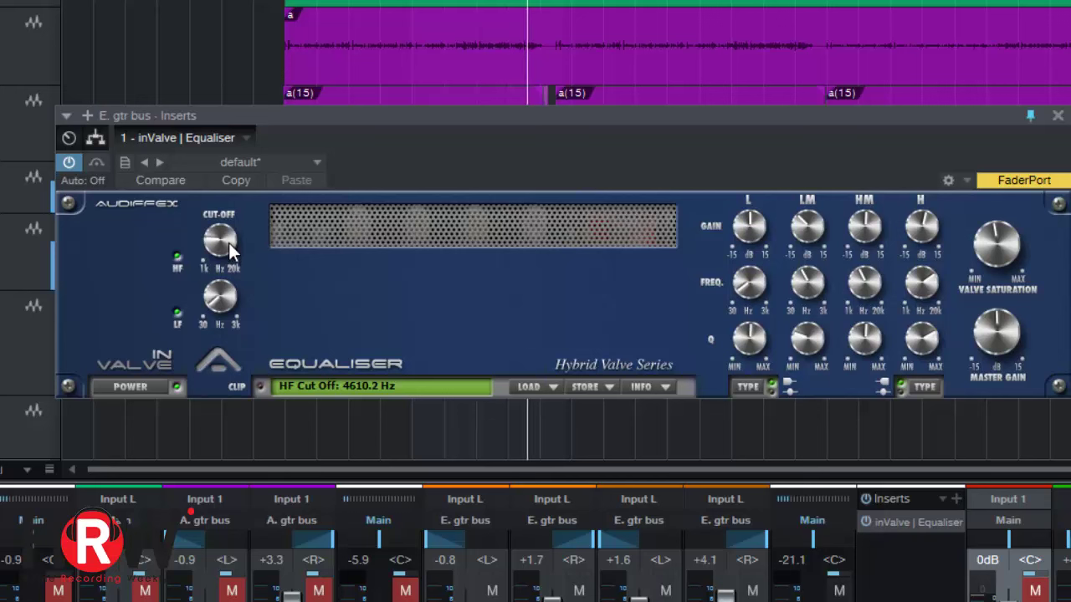
pyautogui.moveTo(228, 242); pyautogui.dragTo(254, 117)
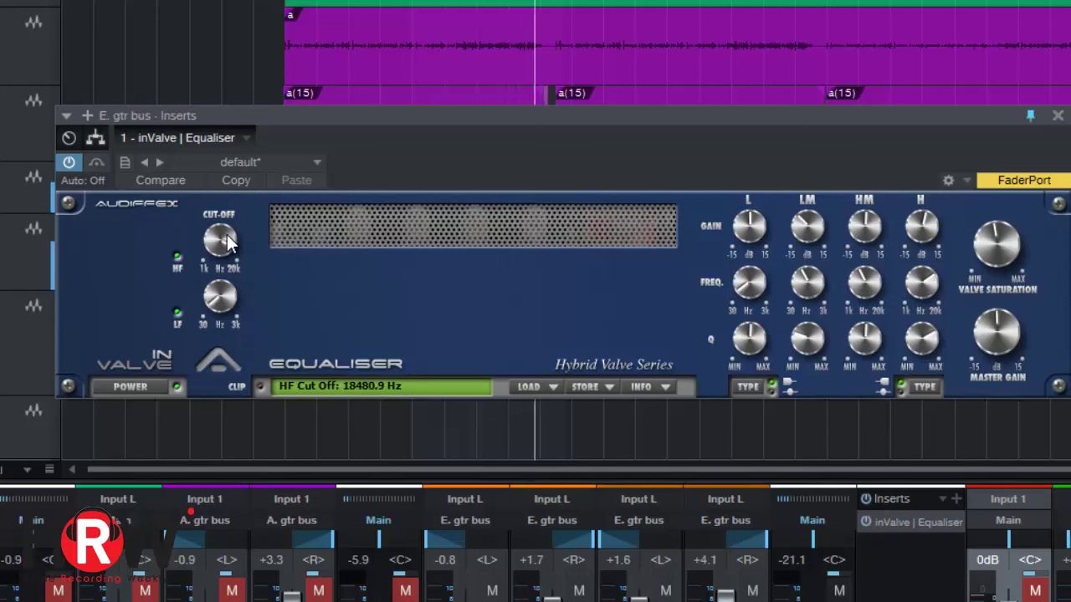
pyautogui.moveTo(228, 242); pyautogui.dragTo(258, 417)
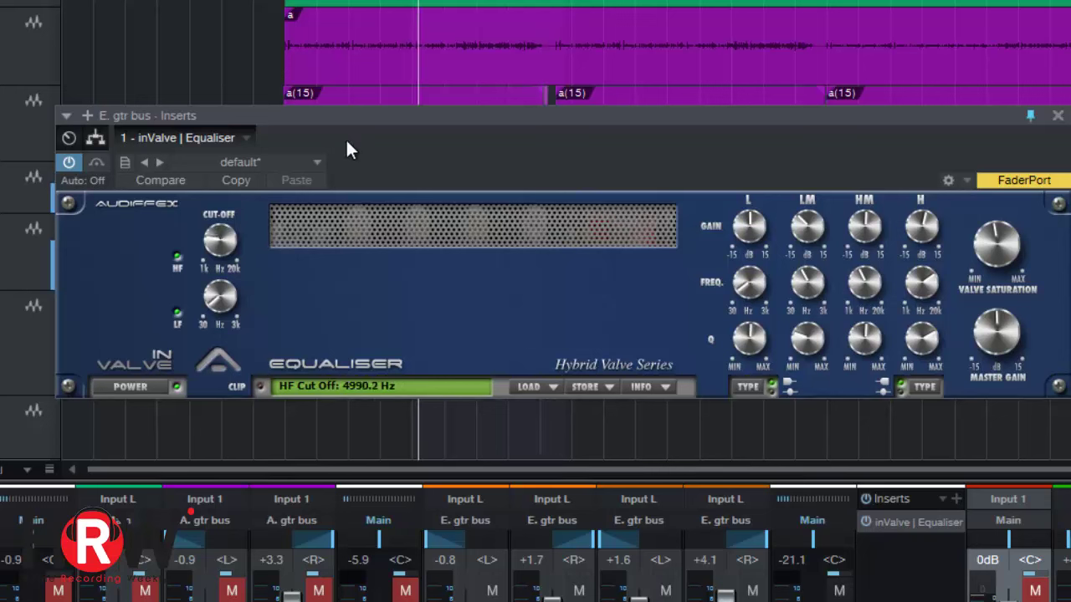
pyautogui.moveTo(222, 243); pyautogui.dragTo(239, 165)
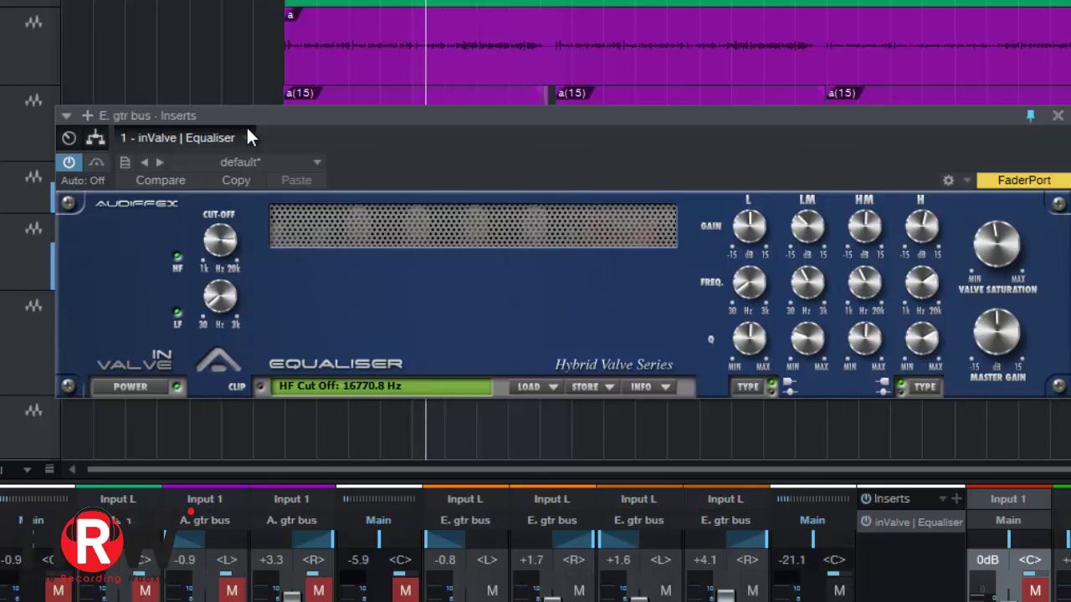
pyautogui.scroll(-1, 233, 276)
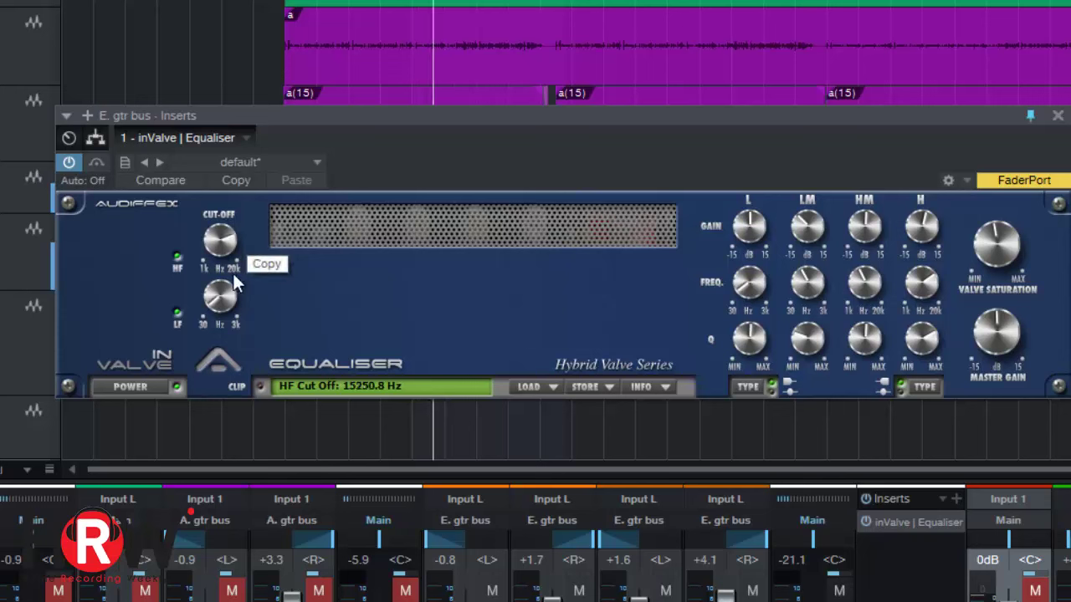
pyautogui.moveTo(233, 273); pyautogui.dragTo(236, 362)
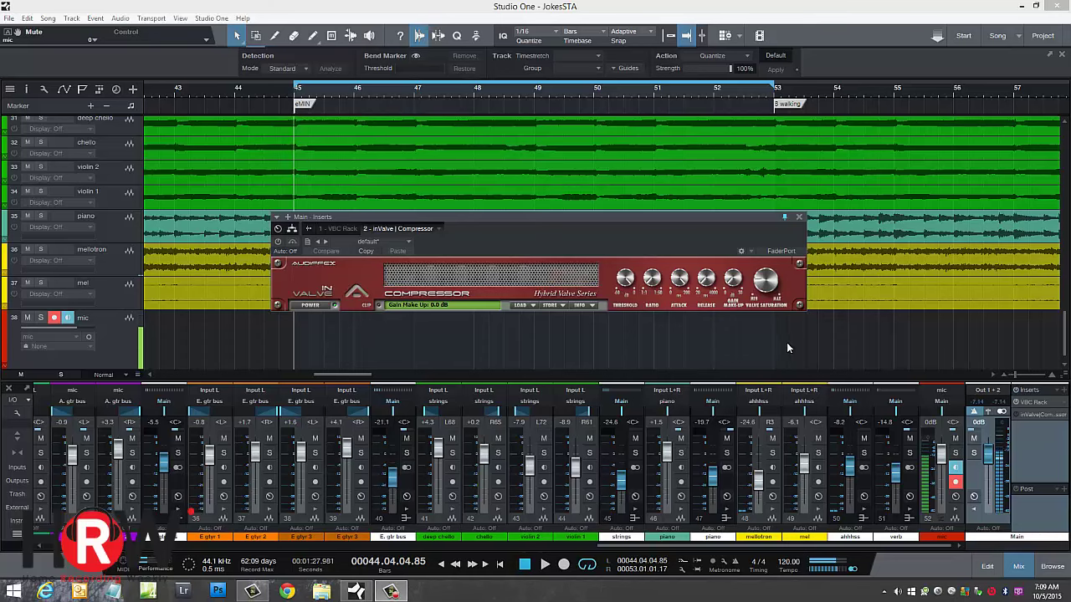
# Step: Try up to 19.4 % valve saturation on the Main inValve Compressor, return it to 0 %, and activate the compressor
pyautogui.moveTo(758, 300)
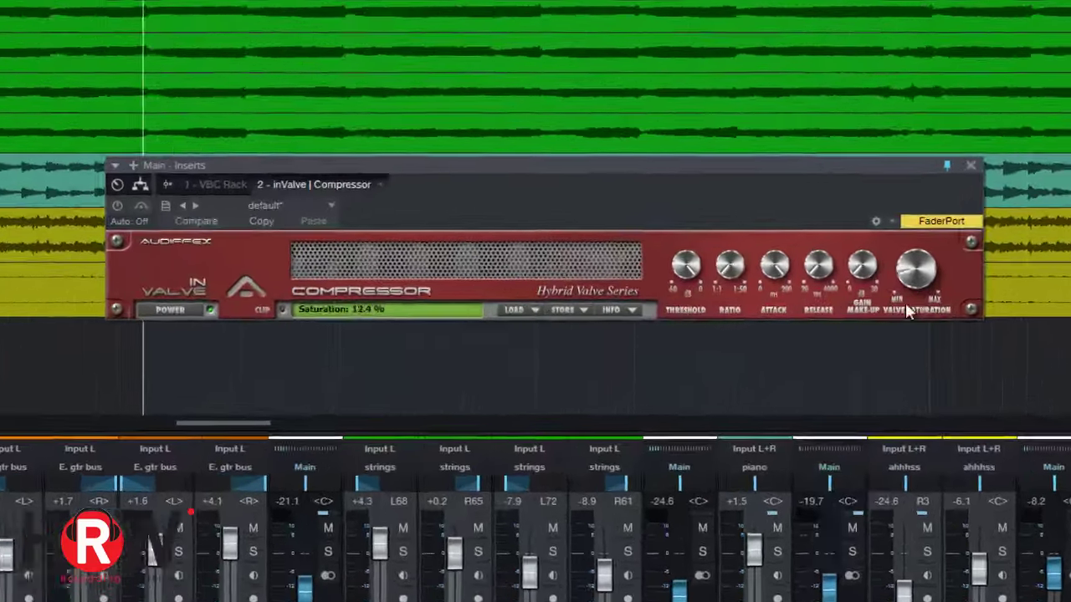
pyautogui.moveTo(905, 302); pyautogui.dragTo(916, 273)
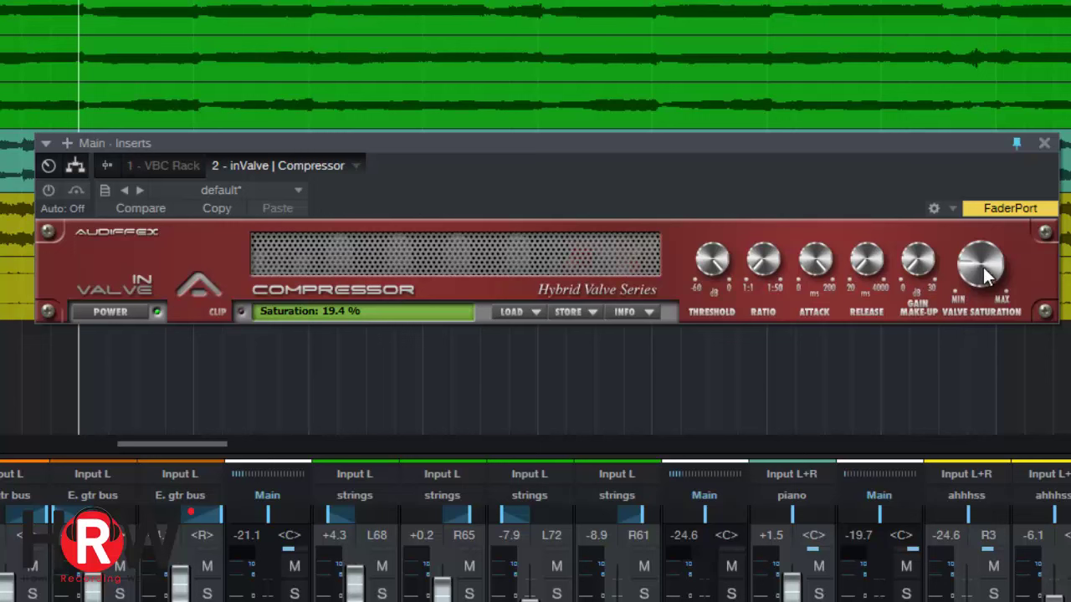
pyautogui.moveTo(987, 275); pyautogui.dragTo(995, 310)
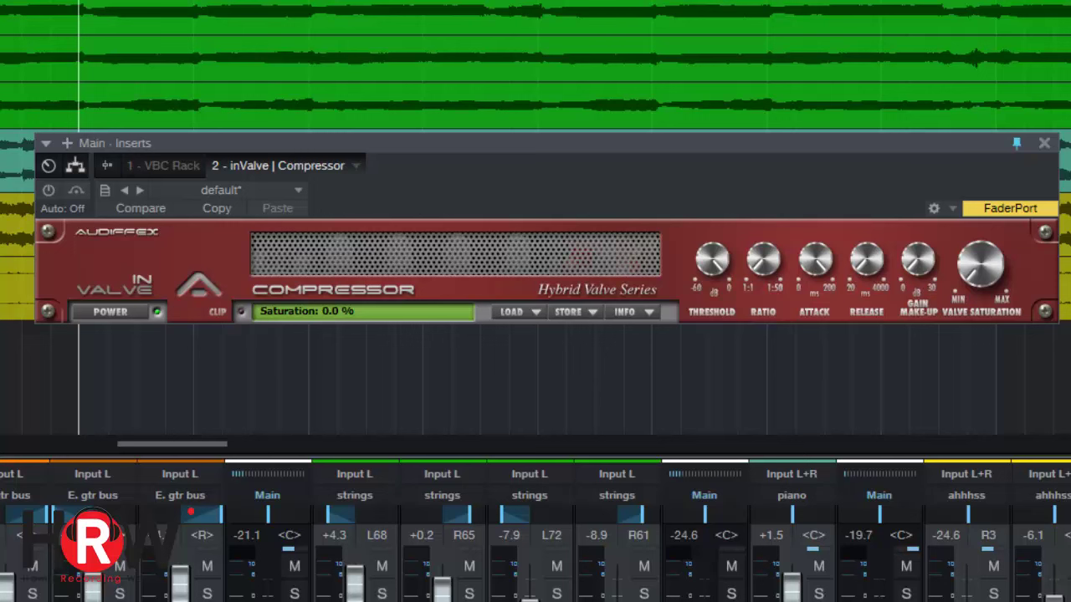
pyautogui.click(49, 191)
pyautogui.moveTo(905, 273); pyautogui.dragTo(941, 315)
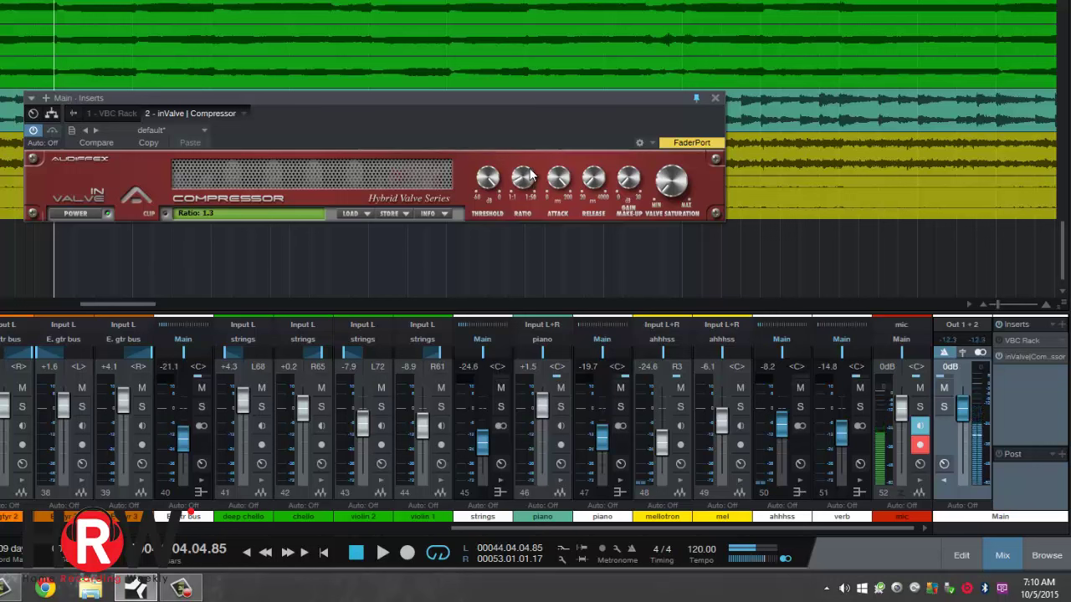
# Step: Sweep the compressor's ratio up and down and set it to 1.6
pyautogui.moveTo(530, 174); pyautogui.dragTo(528, 172)
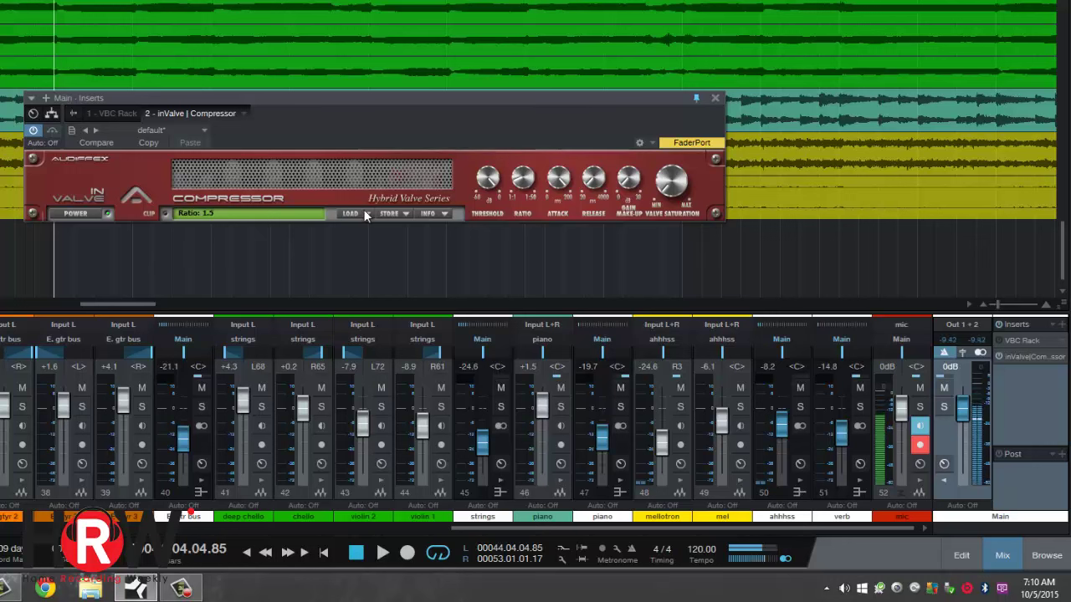
pyautogui.moveTo(521, 178); pyautogui.dragTo(547, 138)
pyautogui.moveTo(527, 175); pyautogui.dragTo(523, 295)
pyautogui.moveTo(523, 183)
pyautogui.mouseDown()
pyautogui.moveTo(523, 200)
pyautogui.moveTo(530, 170)
pyautogui.mouseUp()
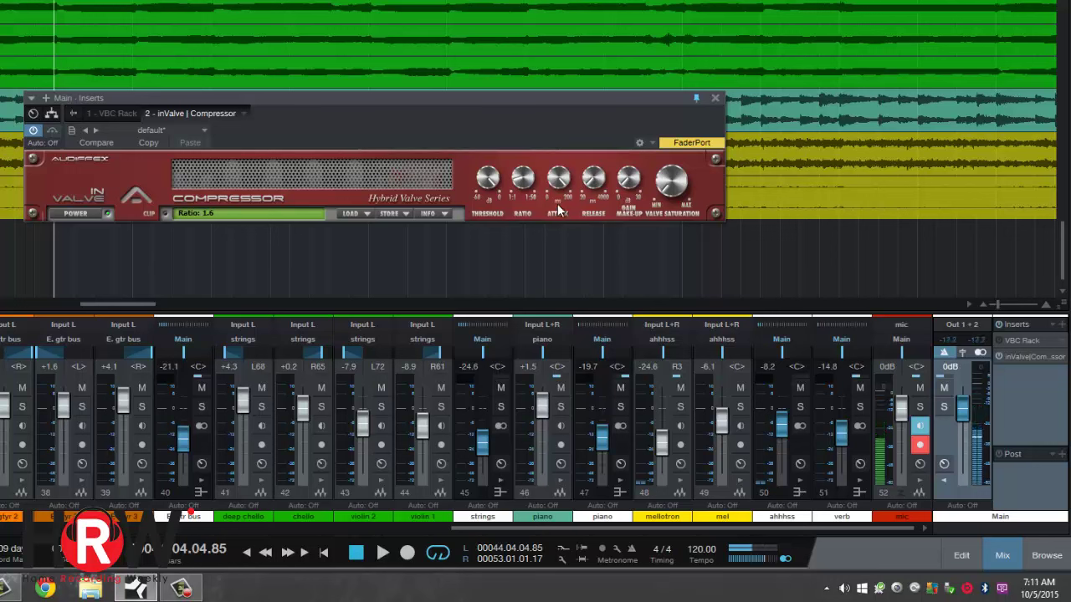
# Step: Try the compressor's attack at 200 ms, shorten it to a middle setting, and set the release to 1751.3 ms
pyautogui.moveTo(562, 178); pyautogui.dragTo(587, 27)
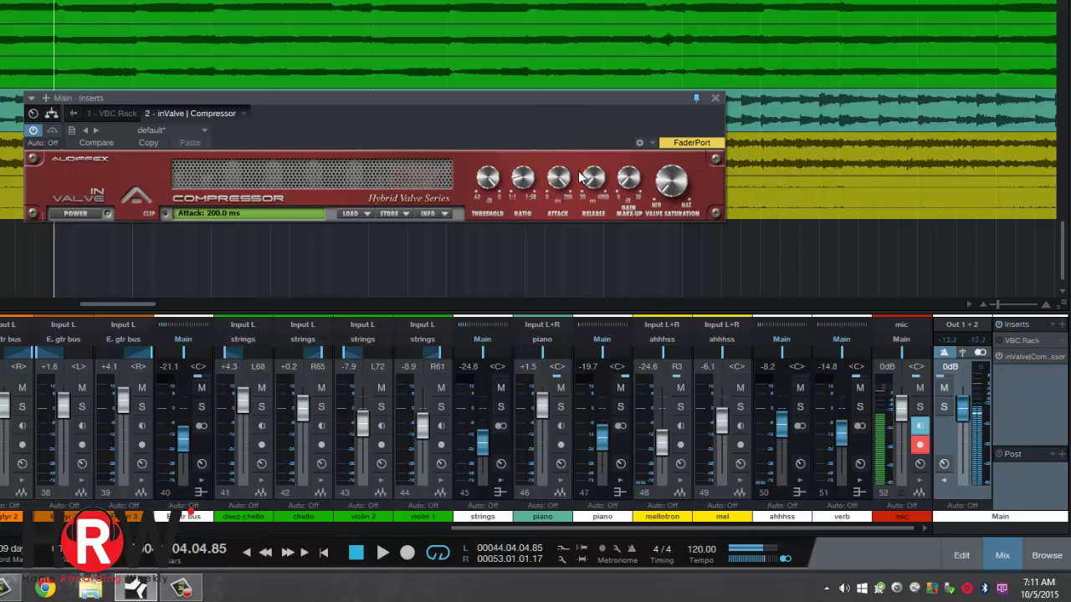
pyautogui.moveTo(560, 179); pyautogui.dragTo(615, 96)
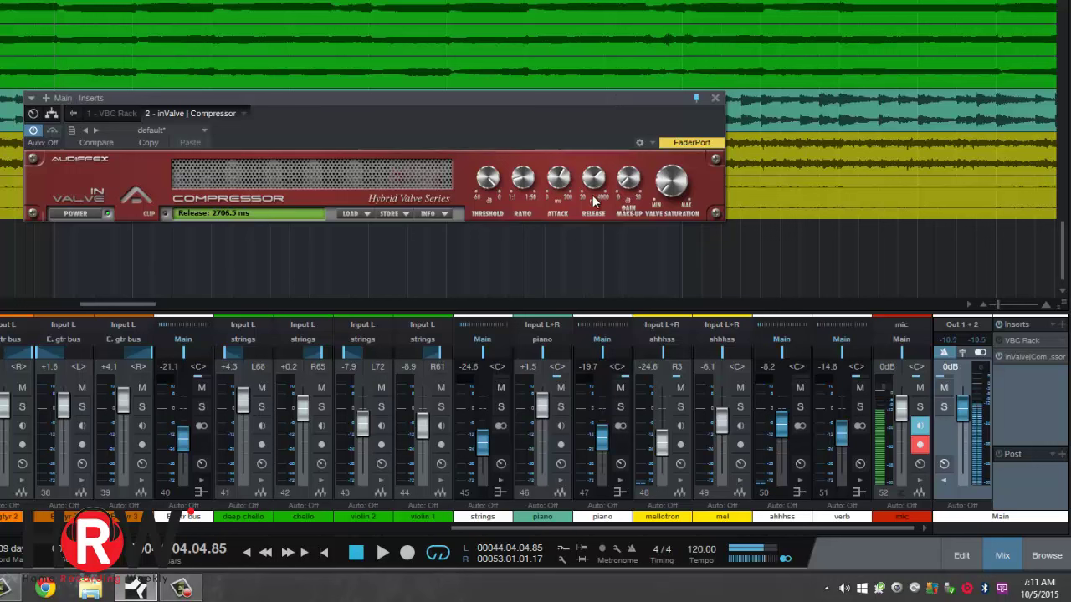
pyautogui.moveTo(593, 200); pyautogui.dragTo(597, 177)
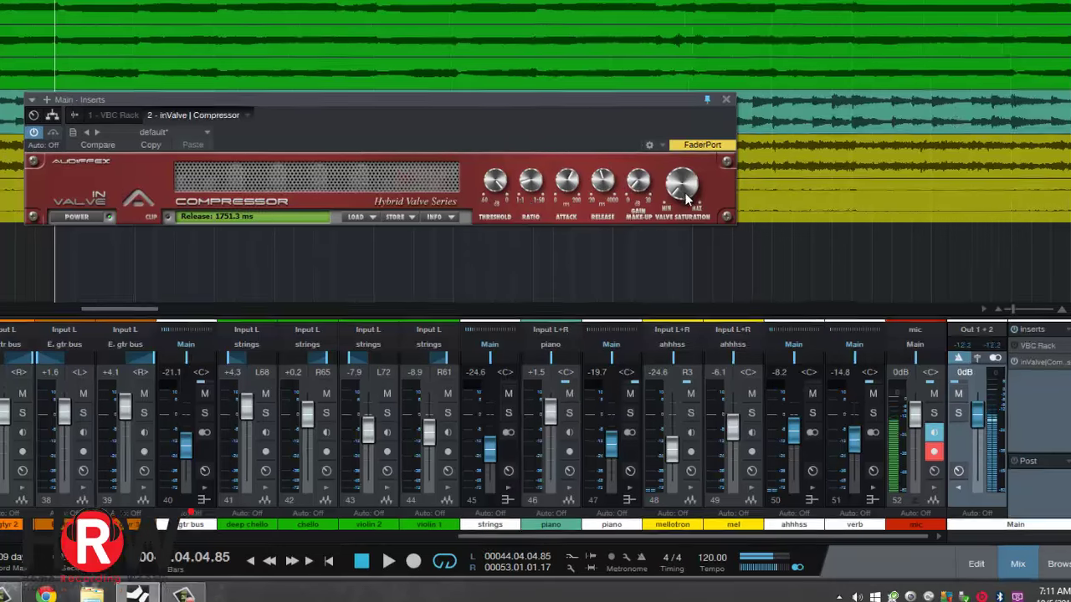
# Step: Try the compressor's valve saturation at 17.0 % and return it to 0 %
pyautogui.click(670, 172)
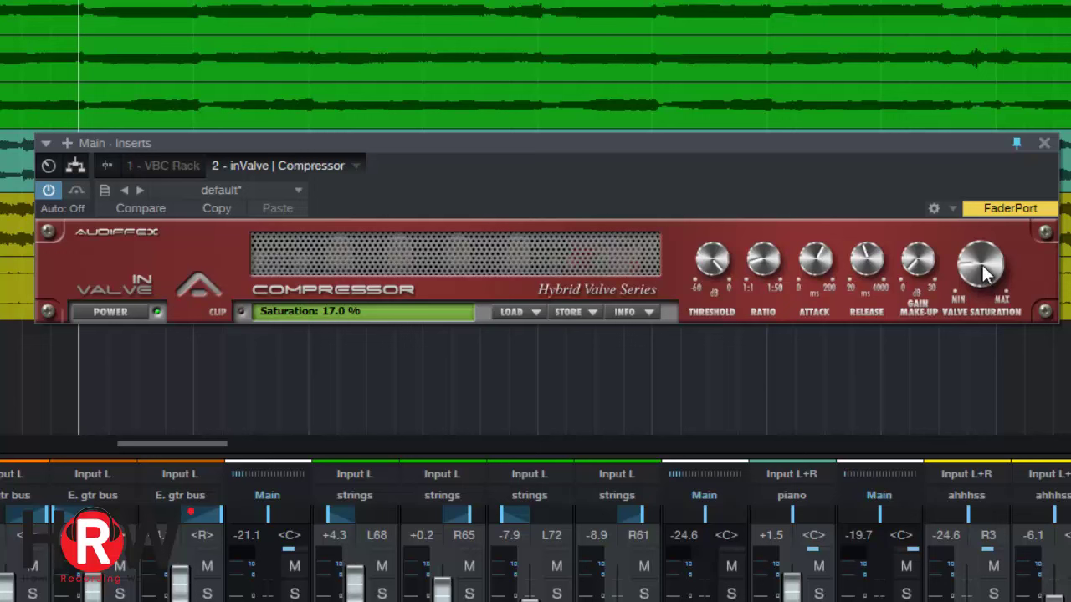
pyautogui.moveTo(984, 272); pyautogui.dragTo(987, 345)
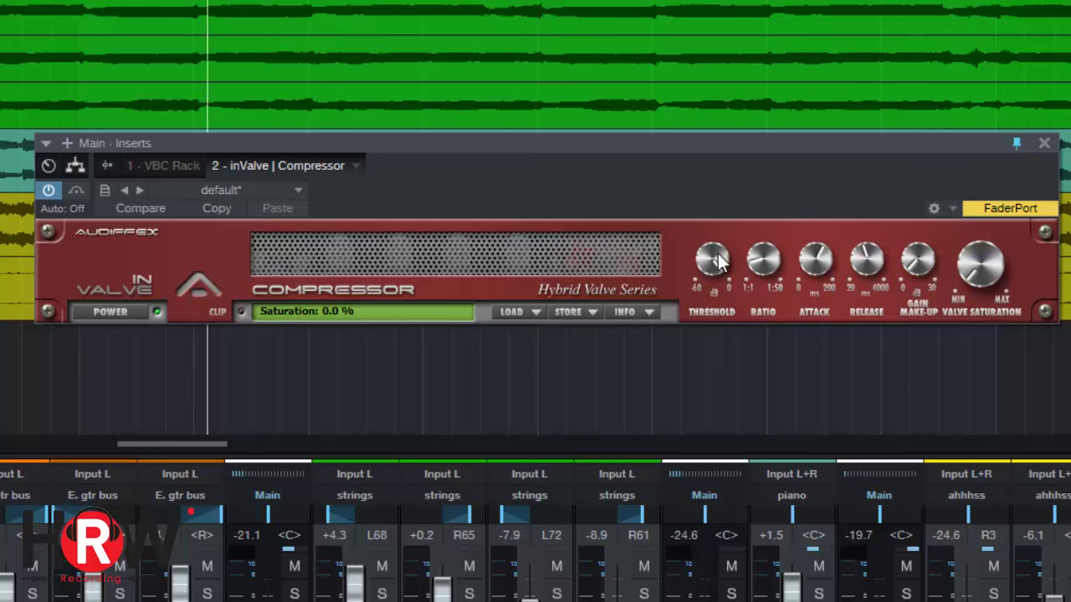
# Step: Set the compressor's threshold to -12.0 dB during playback and compare the mix with the compressor bypassed and active
pyautogui.moveTo(717, 261); pyautogui.dragTo(721, 301)
pyautogui.click(52, 189)
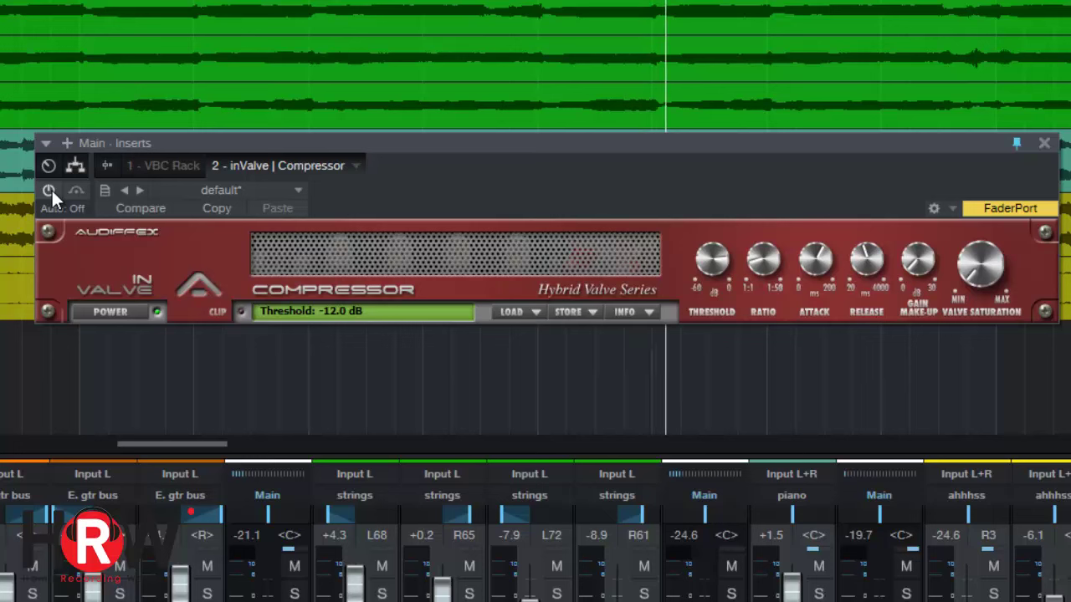
pyautogui.click(51, 188)
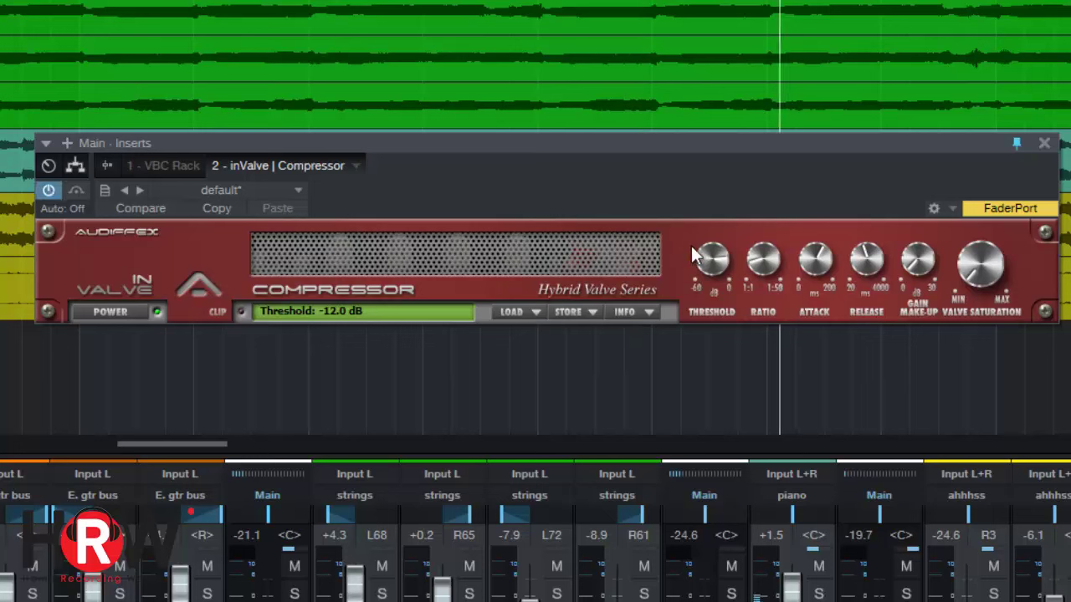
# Step: Set the threshold to -14.7 dB, shorten the release and set the attack to 135.0 ms, comparing the result with the compressor bypassed
pyautogui.moveTo(715, 261)
pyautogui.mouseDown()
pyautogui.moveTo(719, 280)
pyautogui.moveTo(709, 254)
pyautogui.mouseUp()
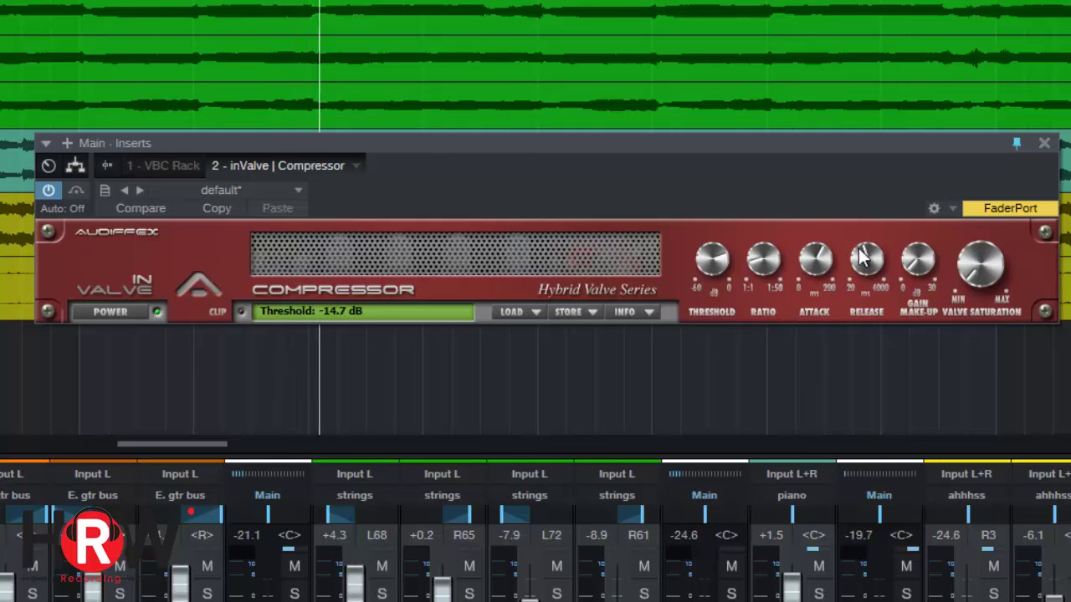
pyautogui.moveTo(868, 260); pyautogui.dragTo(821, 258)
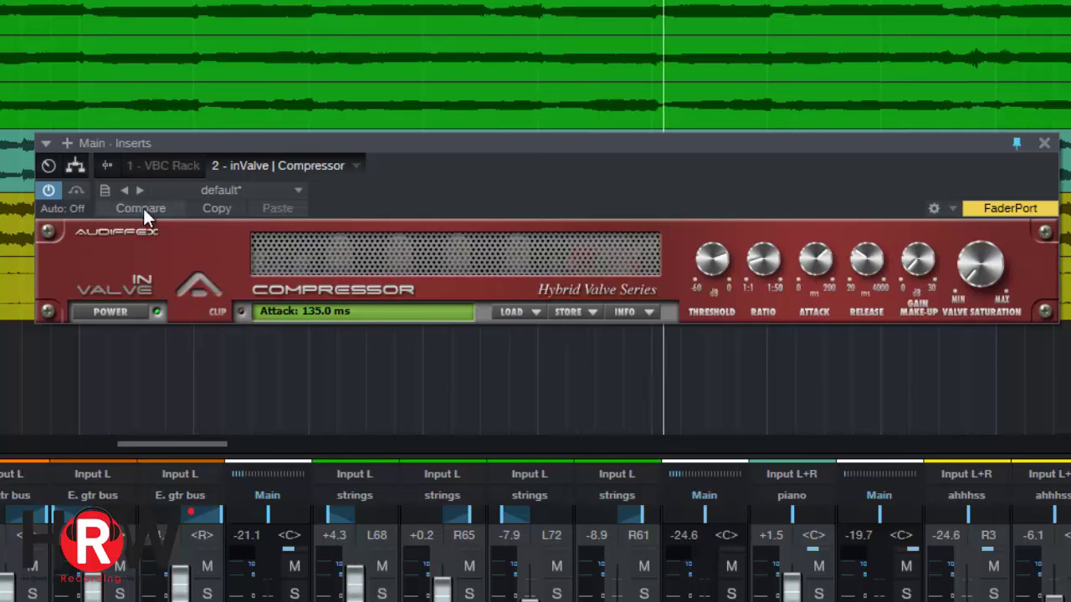
pyautogui.click(52, 189)
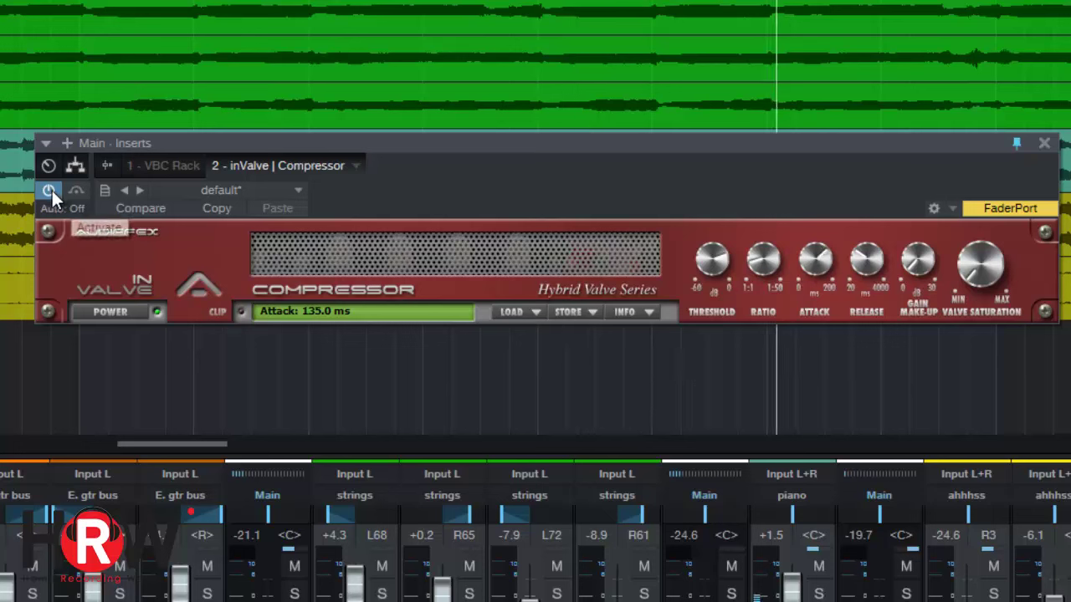
pyautogui.click(51, 189)
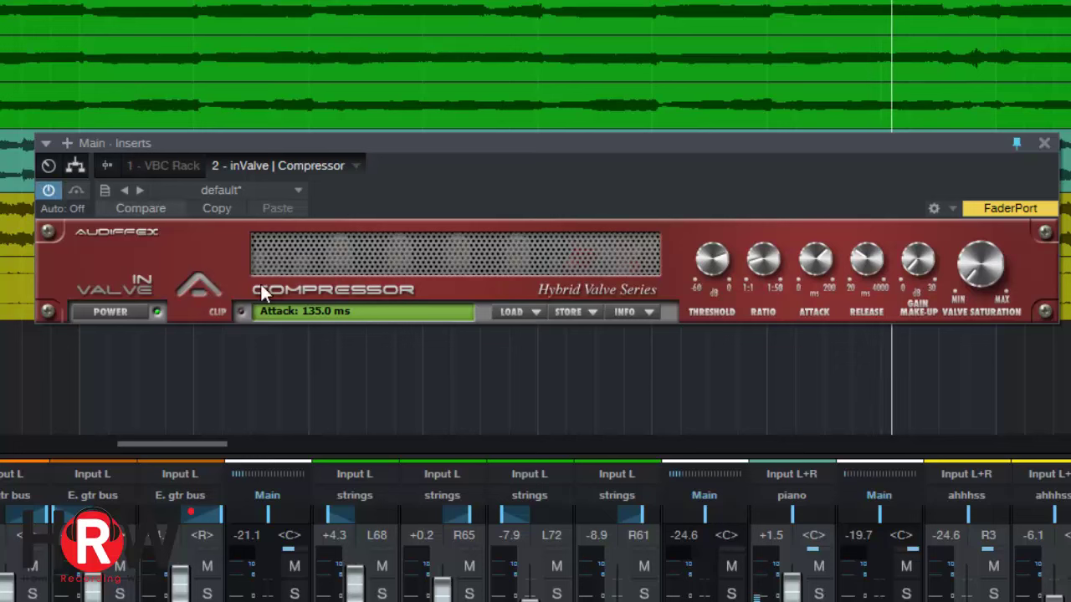
# Step: Set the compressor's valve saturation to 20.0 % and compare the mix with the compressor bypassed and active
pyautogui.moveTo(975, 279); pyautogui.dragTo(931, 243)
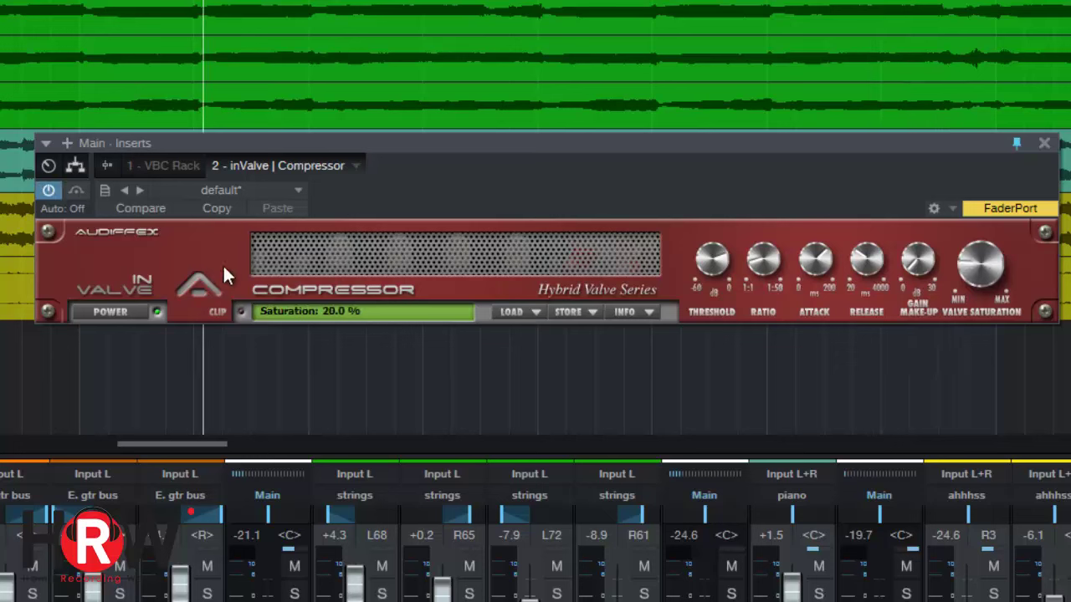
pyautogui.click(52, 190)
pyautogui.click(53, 190)
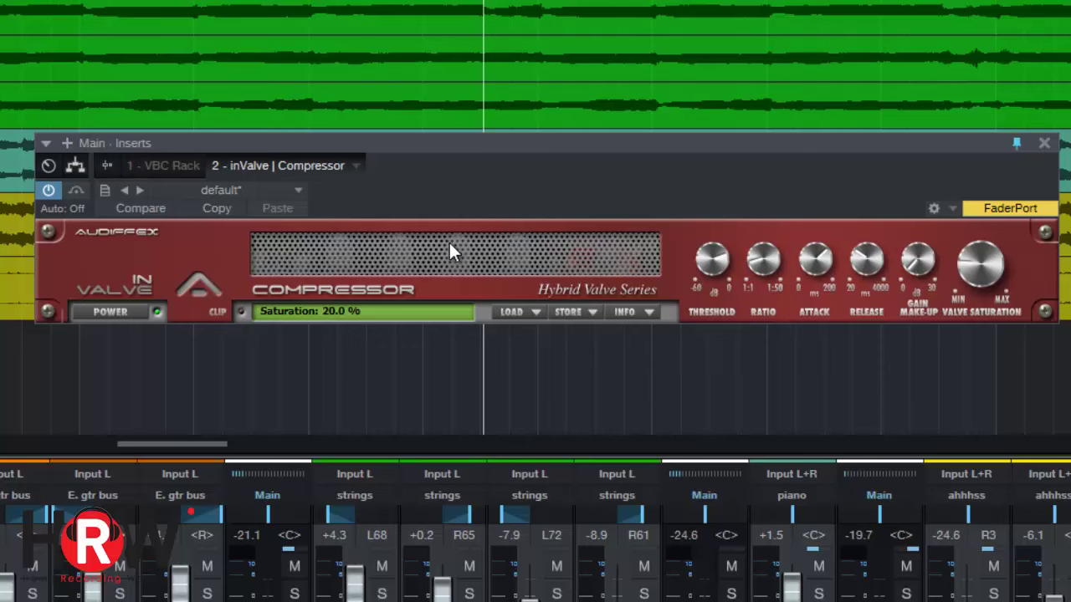
# Step: Move the compressor window lower over the tracks and compare the full mix with the compressor repeatedly bypassed and reactivated
pyautogui.moveTo(538, 173); pyautogui.dragTo(488, 219)
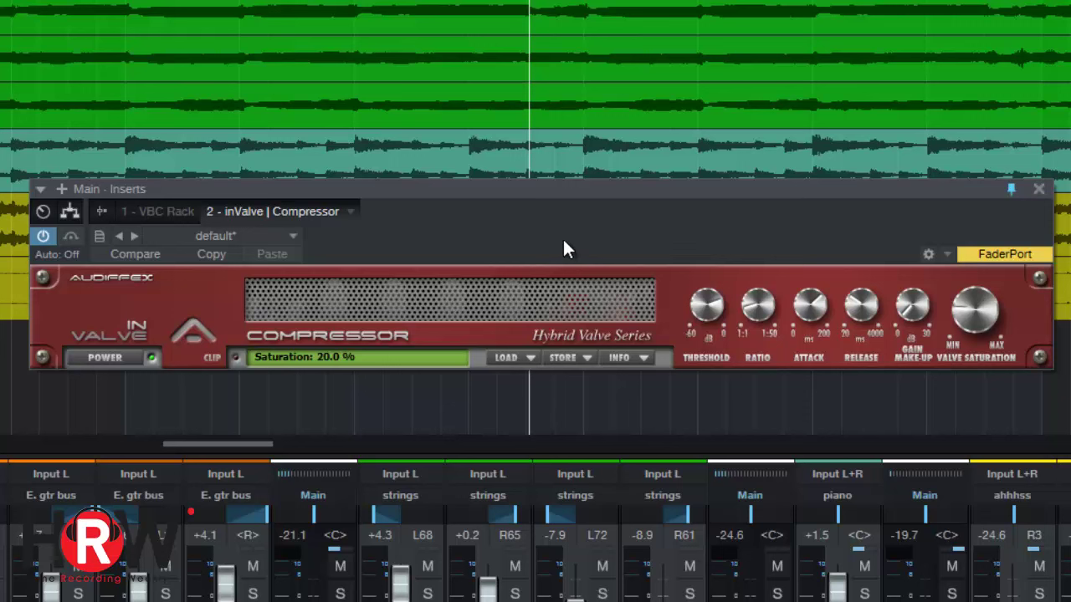
pyautogui.click(45, 236)
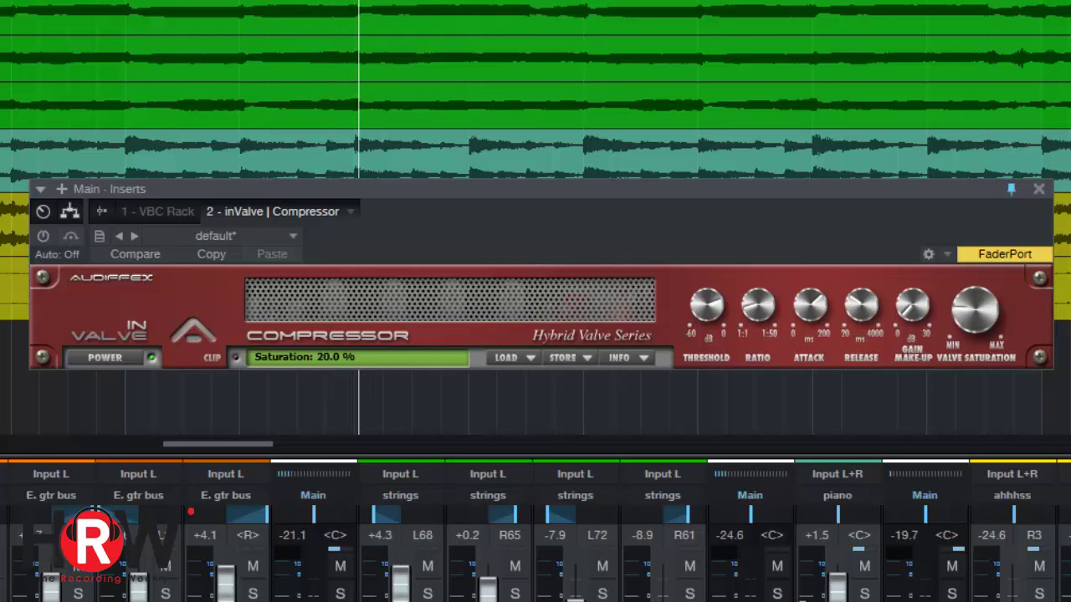
pyautogui.click(44, 234)
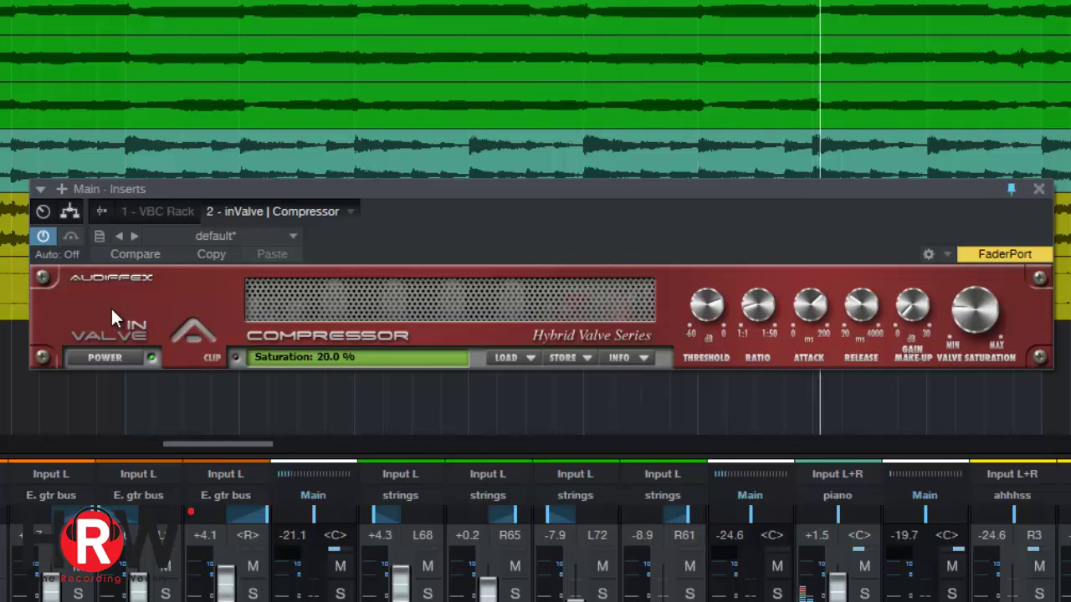
pyautogui.click(49, 235)
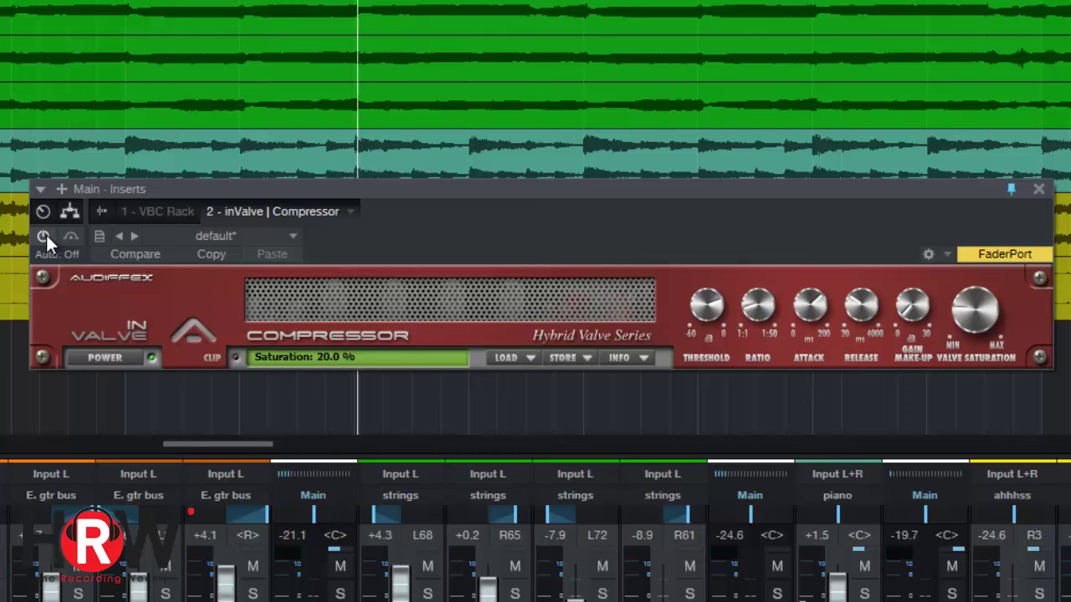